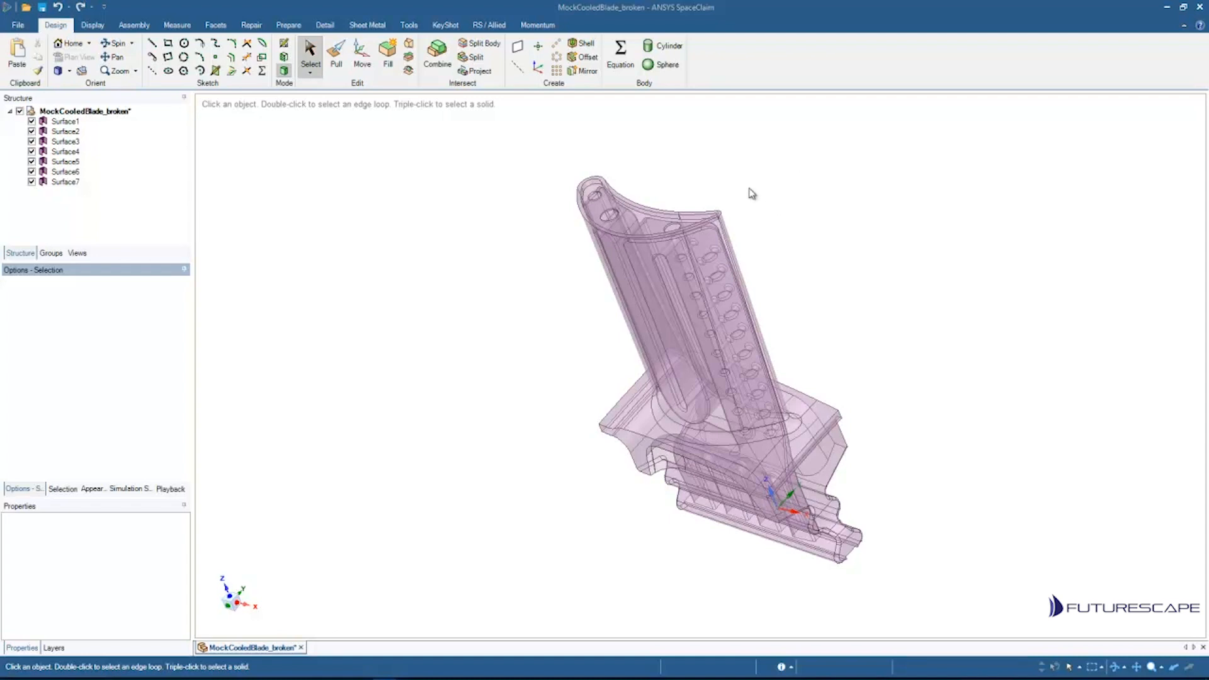
# Step: Orbit and pan around the blade model to examine its surfaces from several angles
pyautogui.click(252, 27)
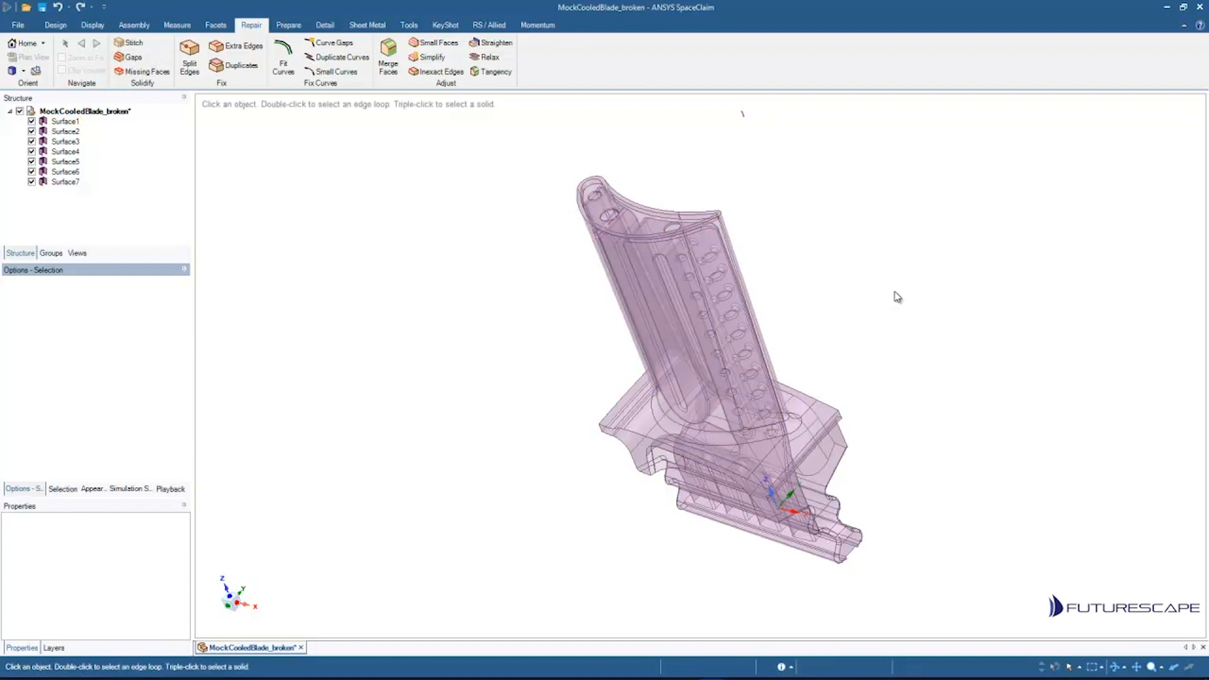
pyautogui.moveTo(900, 292); pyautogui.dragTo(939, 151, button='middle')
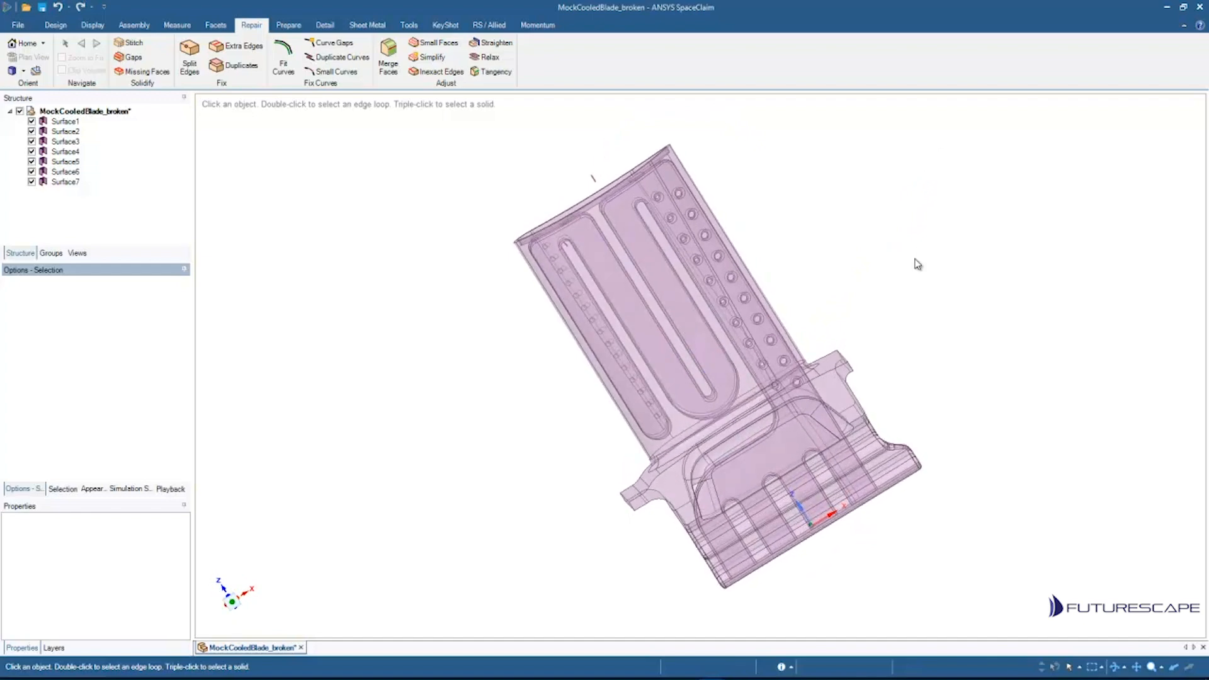
pyautogui.moveTo(871, 243); pyautogui.dragTo(724, 240, button='middle')
pyautogui.click(675, 192)
pyautogui.click(726, 296)
pyautogui.moveTo(726, 296); pyautogui.dragTo(926, 200, button='middle')
pyautogui.click(926, 200)
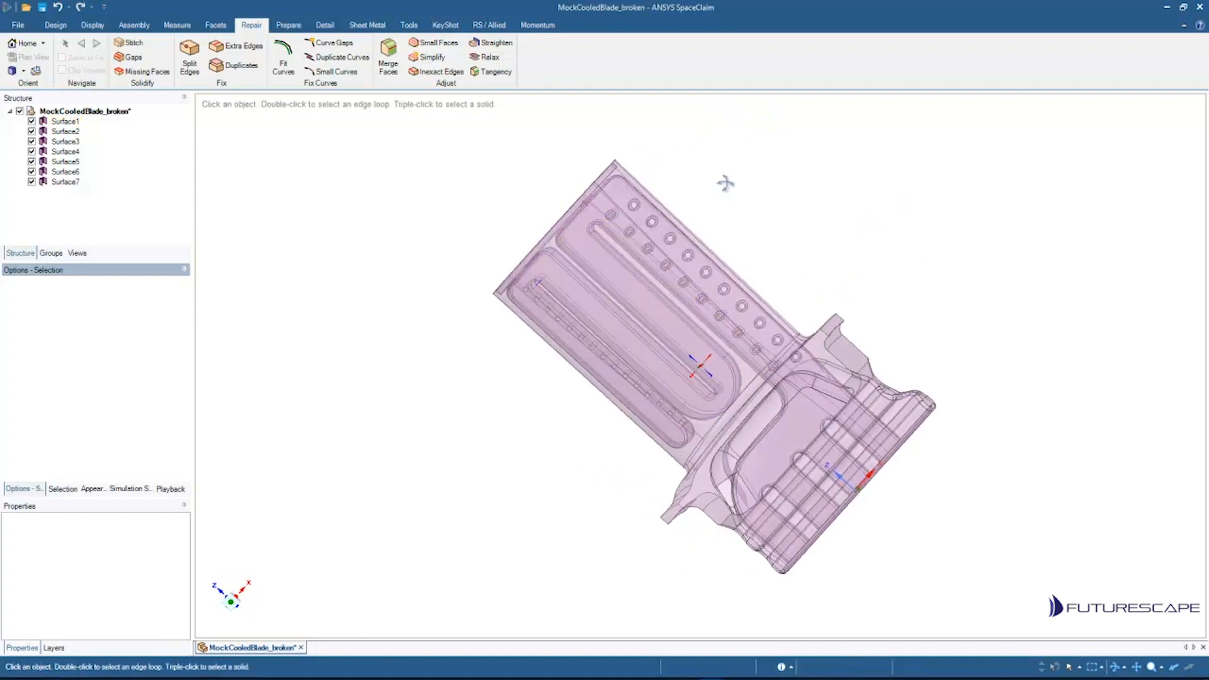
pyautogui.moveTo(723, 180); pyautogui.dragTo(639, 327, button='middle')
pyautogui.click(57, 121)
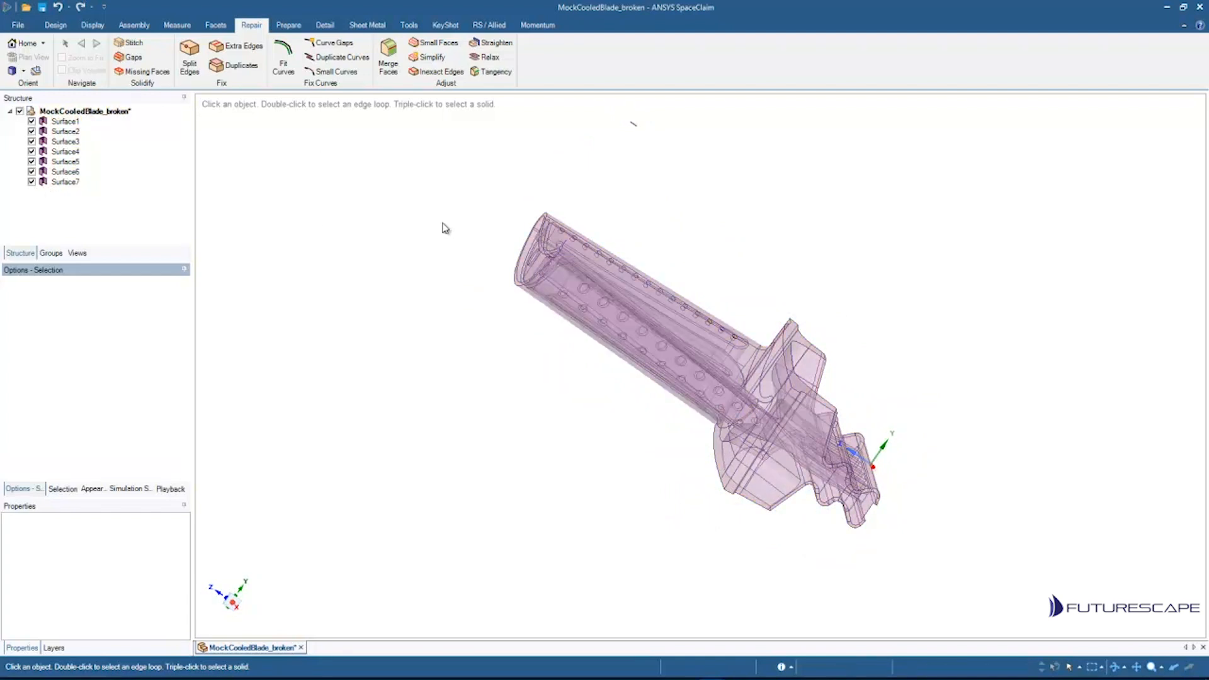
pyautogui.moveTo(444, 228)
pyautogui.mouseDown(button='middle')
pyautogui.moveTo(456, 259)
pyautogui.moveTo(494, 291)
pyautogui.moveTo(551, 291)
pyautogui.moveTo(542, 278)
pyautogui.moveTo(470, 270)
pyautogui.moveTo(419, 214)
pyautogui.moveTo(424, 202)
pyautogui.moveTo(410, 227)
pyautogui.moveTo(435, 240)
pyautogui.moveTo(398, 244)
pyautogui.moveTo(365, 224)
pyautogui.mouseUp(button='middle')
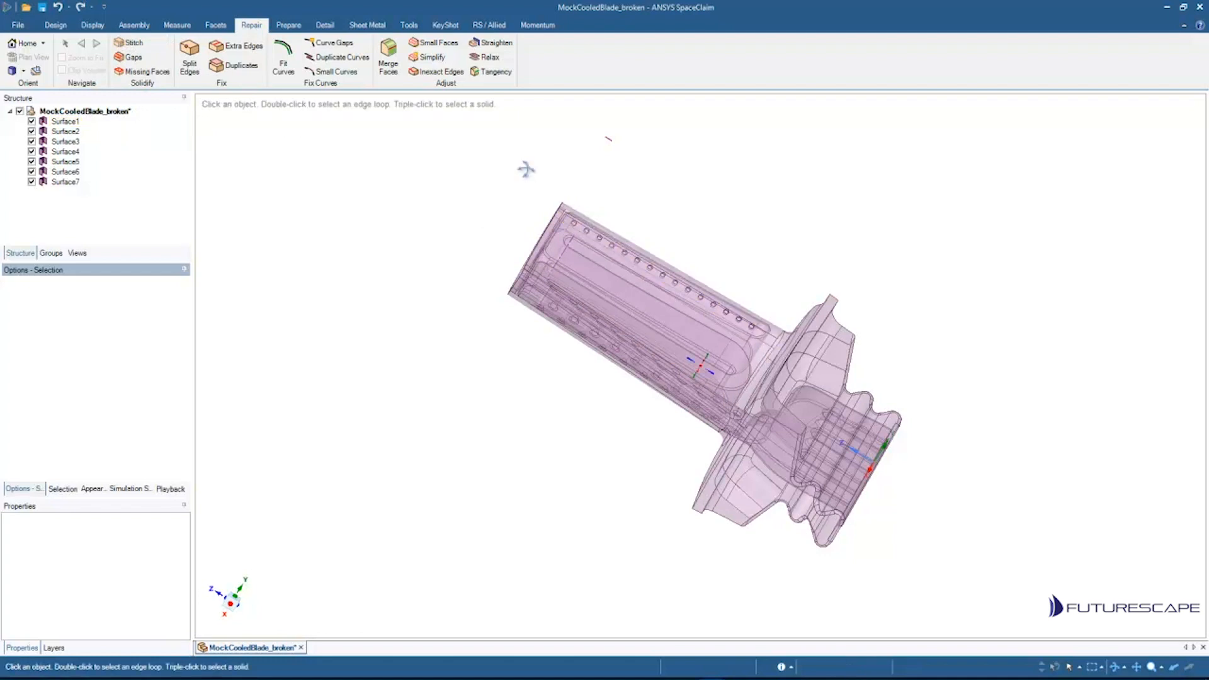
pyautogui.moveTo(528, 171)
pyautogui.mouseDown(button='middle')
pyautogui.moveTo(629, 224)
pyautogui.moveTo(659, 172)
pyautogui.moveTo(675, 205)
pyautogui.moveTo(580, 157)
pyautogui.mouseUp(button='middle')
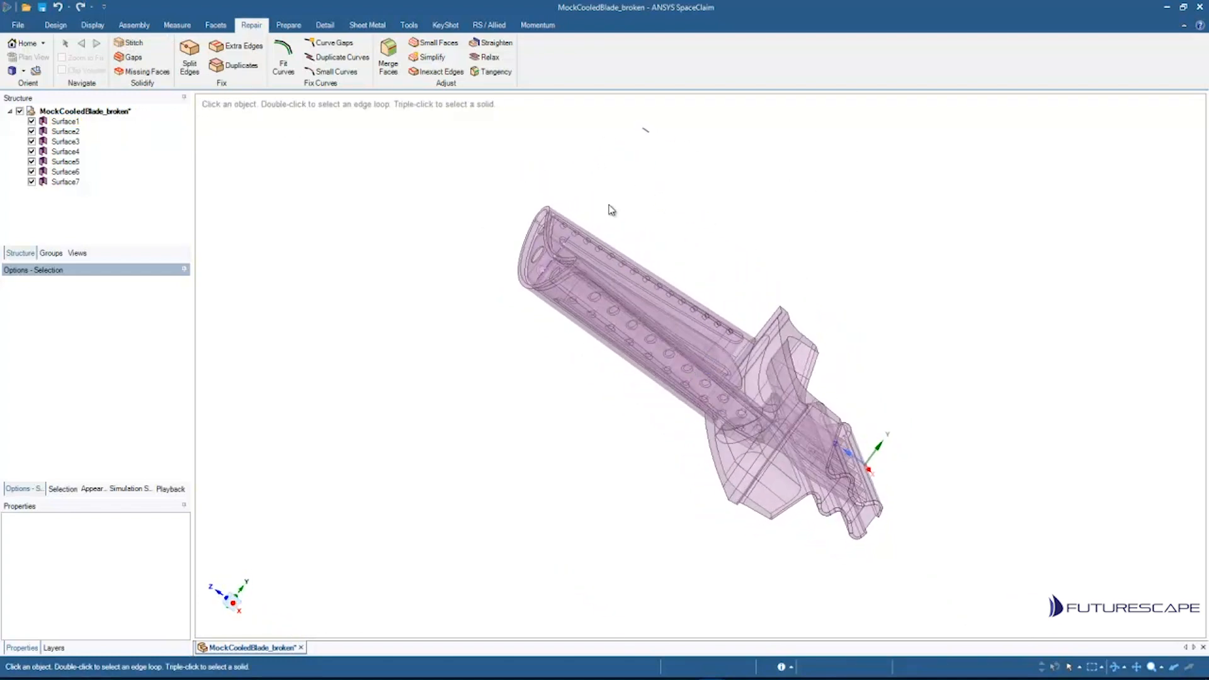
pyautogui.moveTo(616, 208); pyautogui.dragTo(647, 182, button='middle')
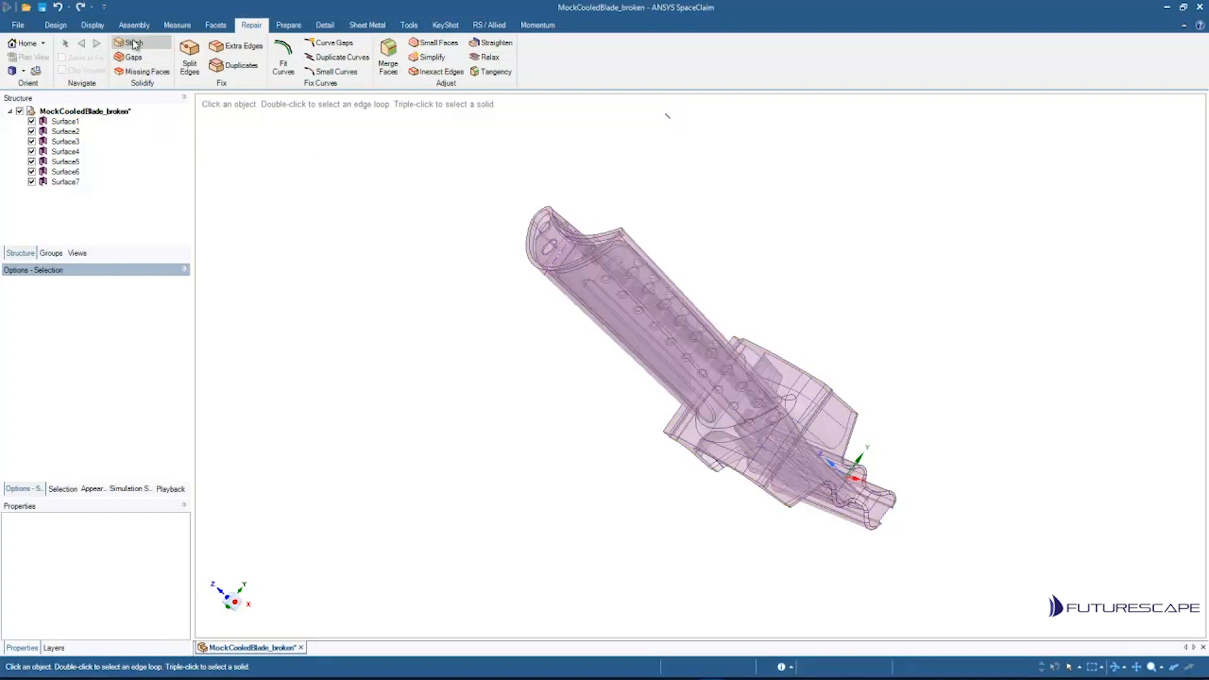
# Step: Select all seven surfaces and stitch them into a single body
pyautogui.moveTo(463, 177); pyautogui.dragTo(988, 597)
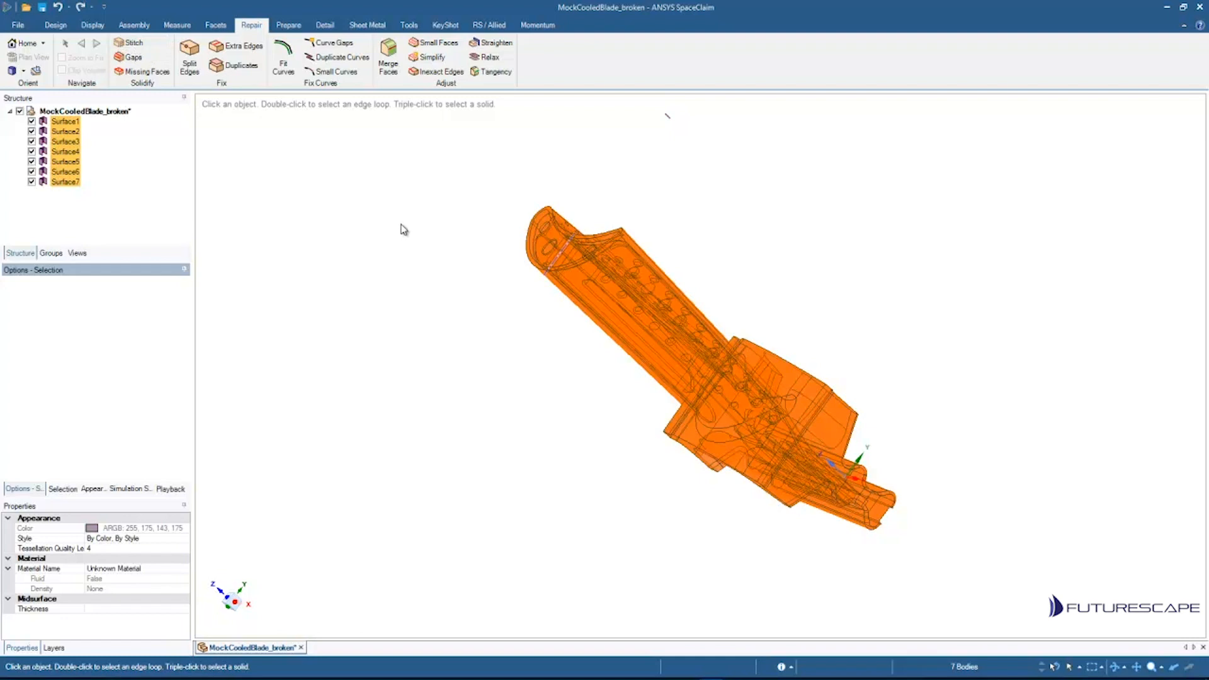
pyautogui.click(134, 44)
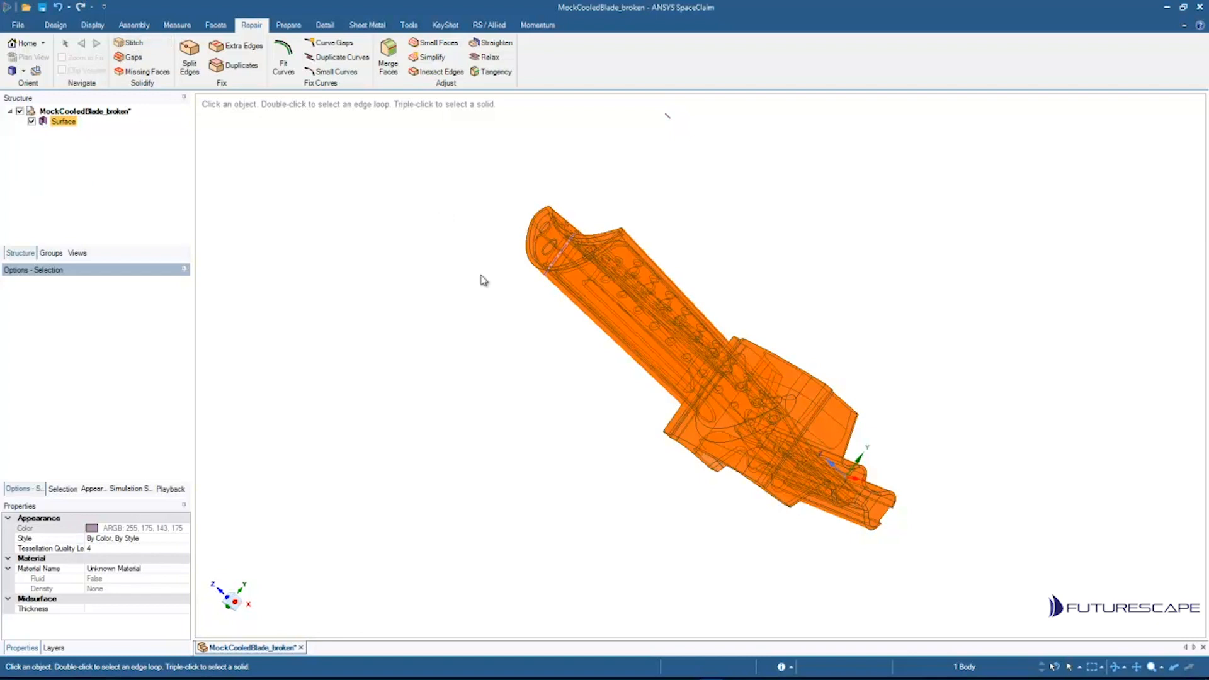
# Step: Select the stitched body and one of its faces, orbiting the view to inspect it
pyautogui.click(65, 123)
pyautogui.click(472, 208)
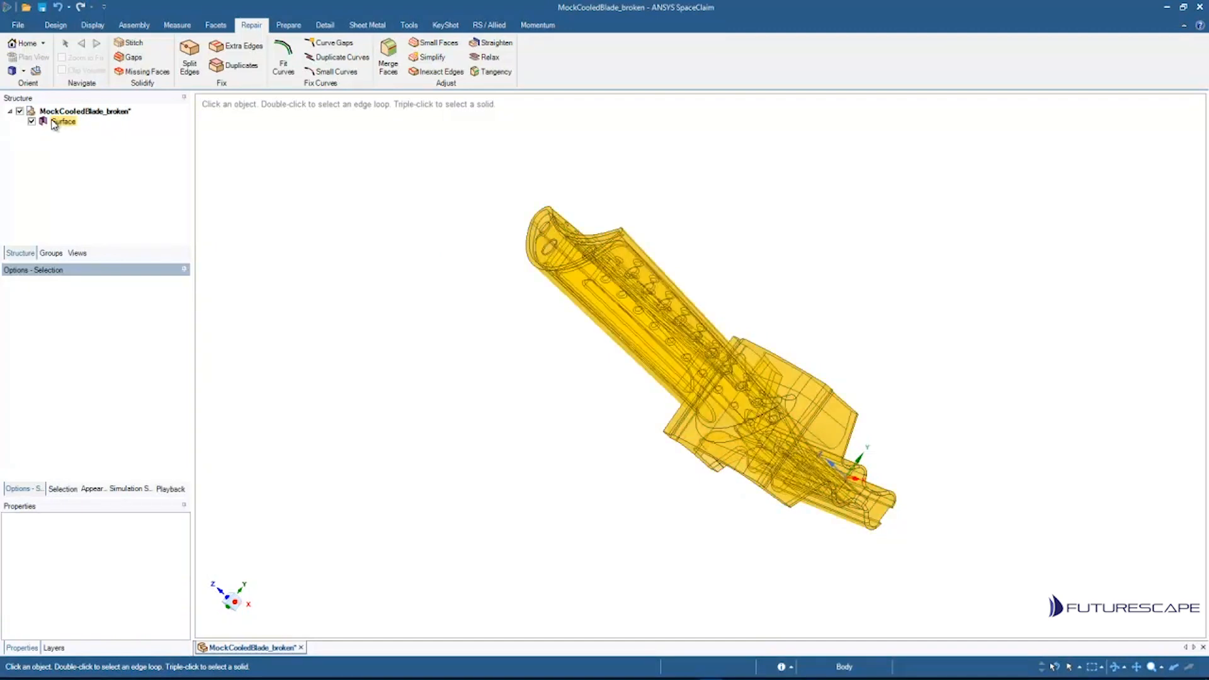
pyautogui.moveTo(732, 245)
pyautogui.mouseDown(button='middle')
pyautogui.moveTo(753, 256)
pyautogui.moveTo(670, 348)
pyautogui.moveTo(745, 288)
pyautogui.moveTo(743, 265)
pyautogui.mouseUp(button='middle')
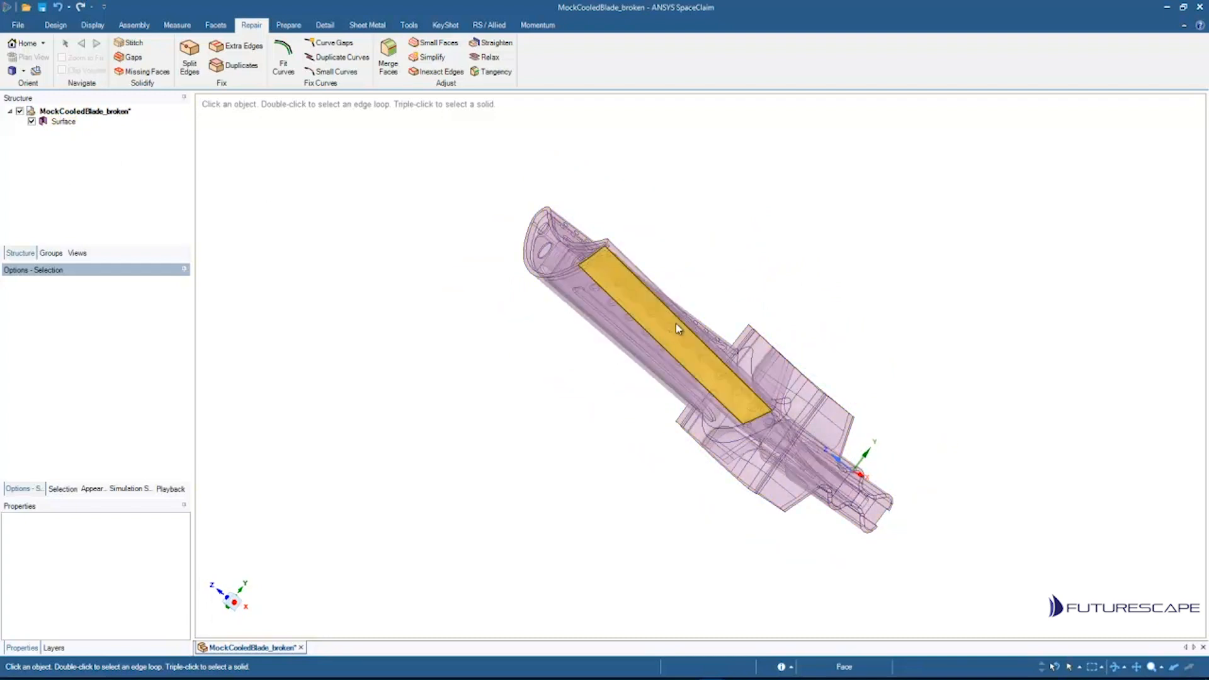
pyautogui.keyDown('shift'); pyautogui.moveTo(682, 218); pyautogui.dragTo(651, 307, button='middle'); pyautogui.keyUp('shift')
pyautogui.keyDown('ctrl'); pyautogui.moveTo(687, 350); pyautogui.dragTo(688, 277, button='middle'); pyautogui.keyUp('ctrl')
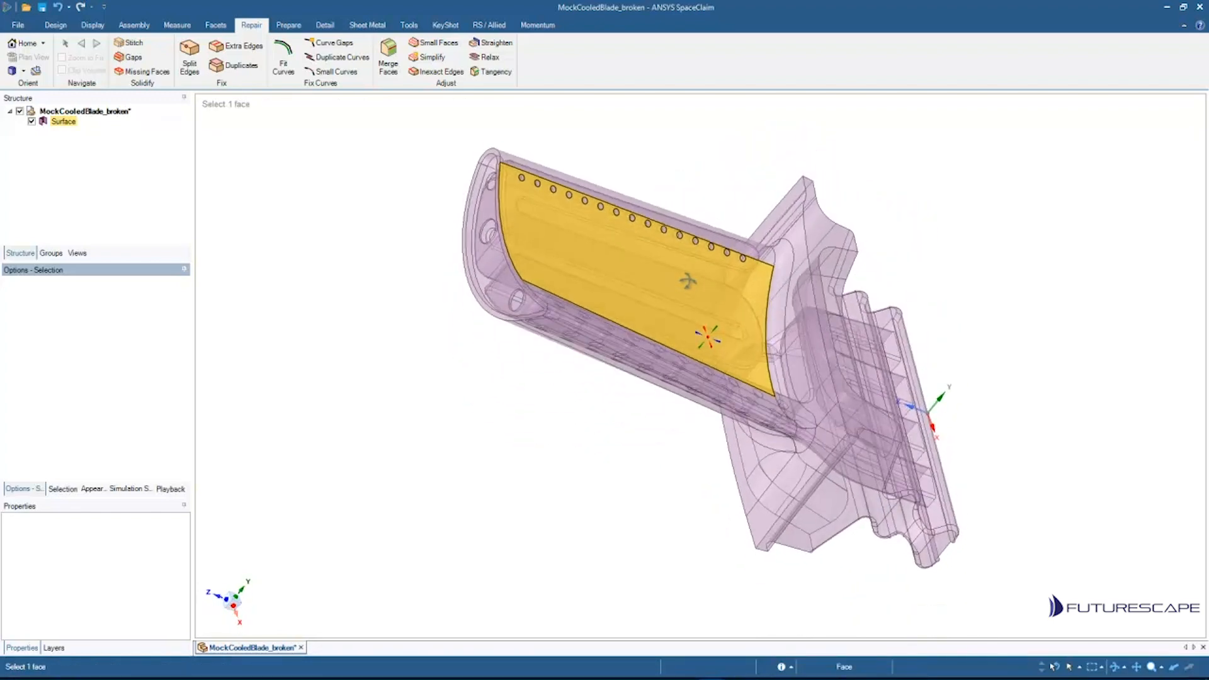
pyautogui.keyDown('ctrl'); pyautogui.moveTo(666, 163); pyautogui.dragTo(619, 190, button='middle'); pyautogui.keyUp('ctrl')
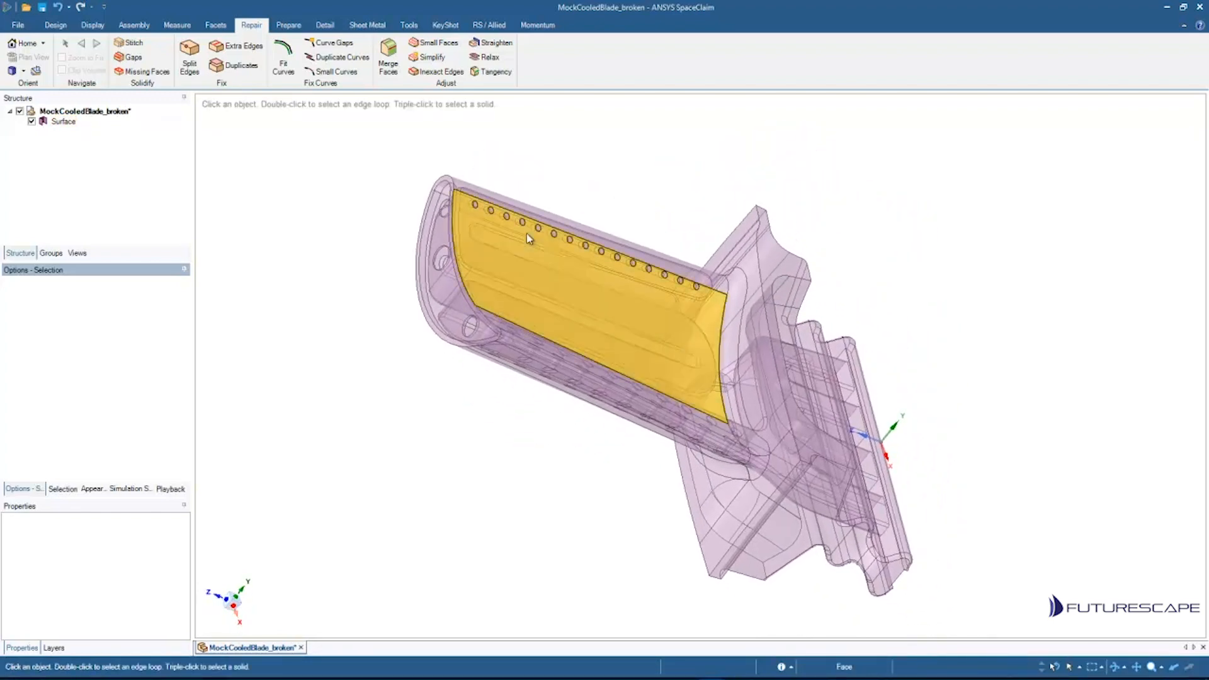
pyautogui.moveTo(484, 291); pyautogui.dragTo(478, 267, button='middle')
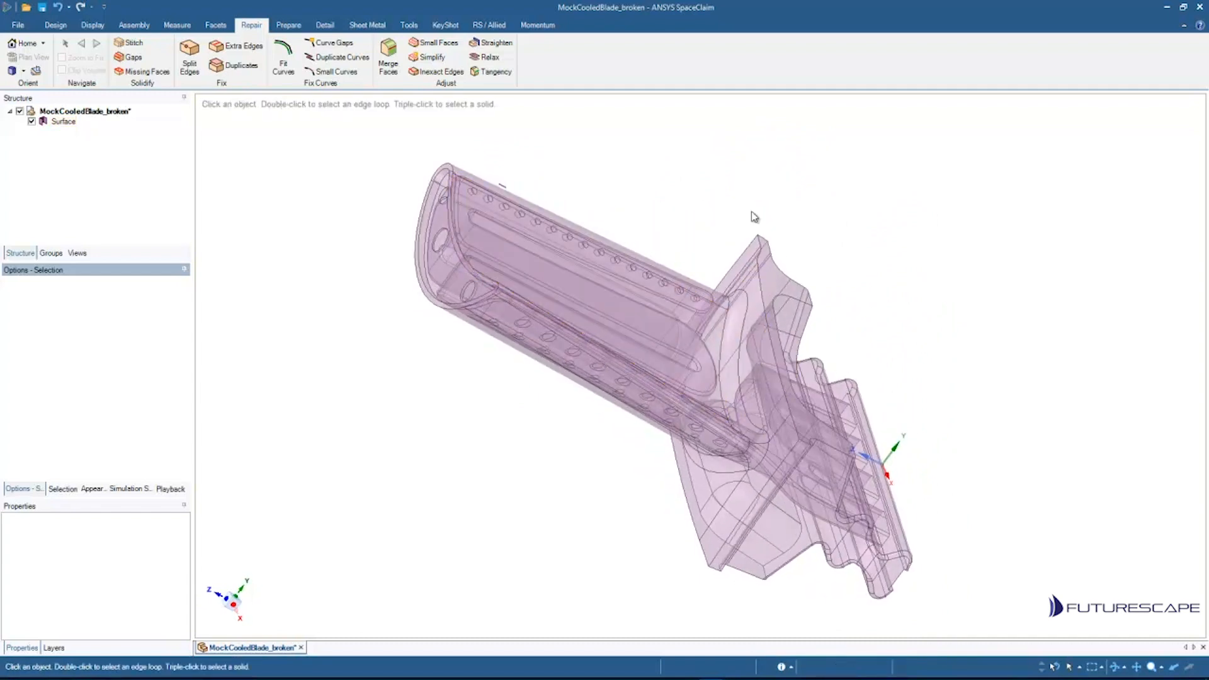
# Step: Detect gaps on the stitched body with the Gaps tool, setting the maximum distance to 0.5 mm
pyautogui.click(133, 57)
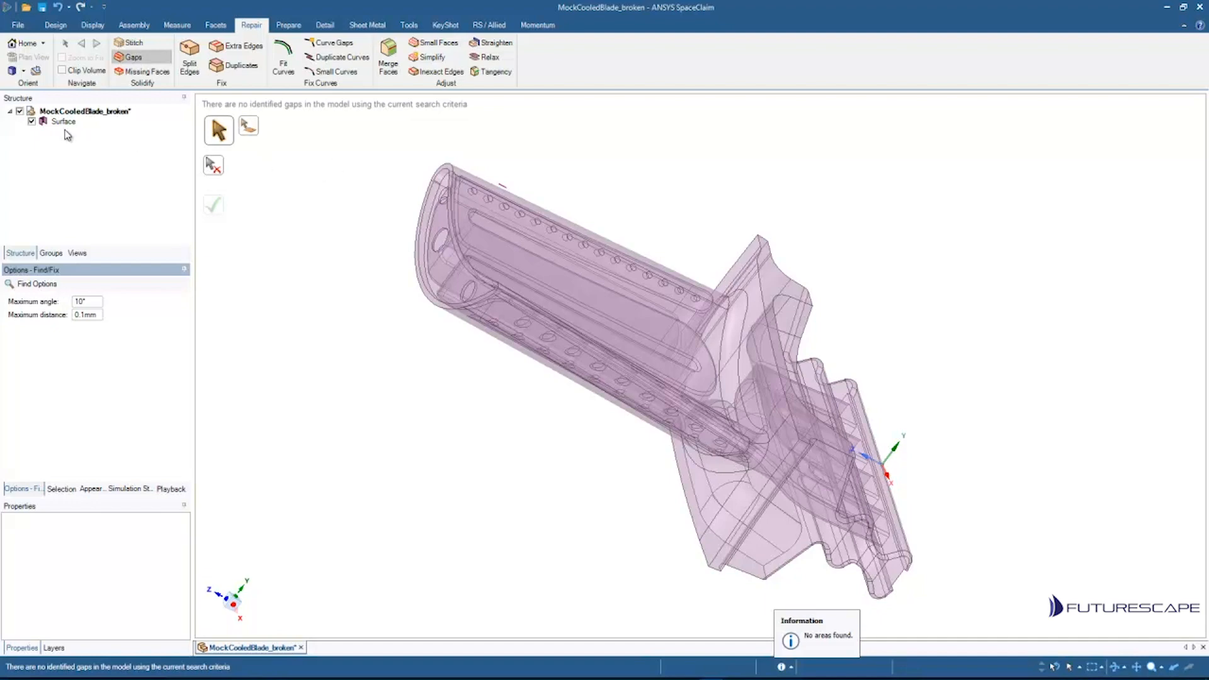
pyautogui.click(63, 122)
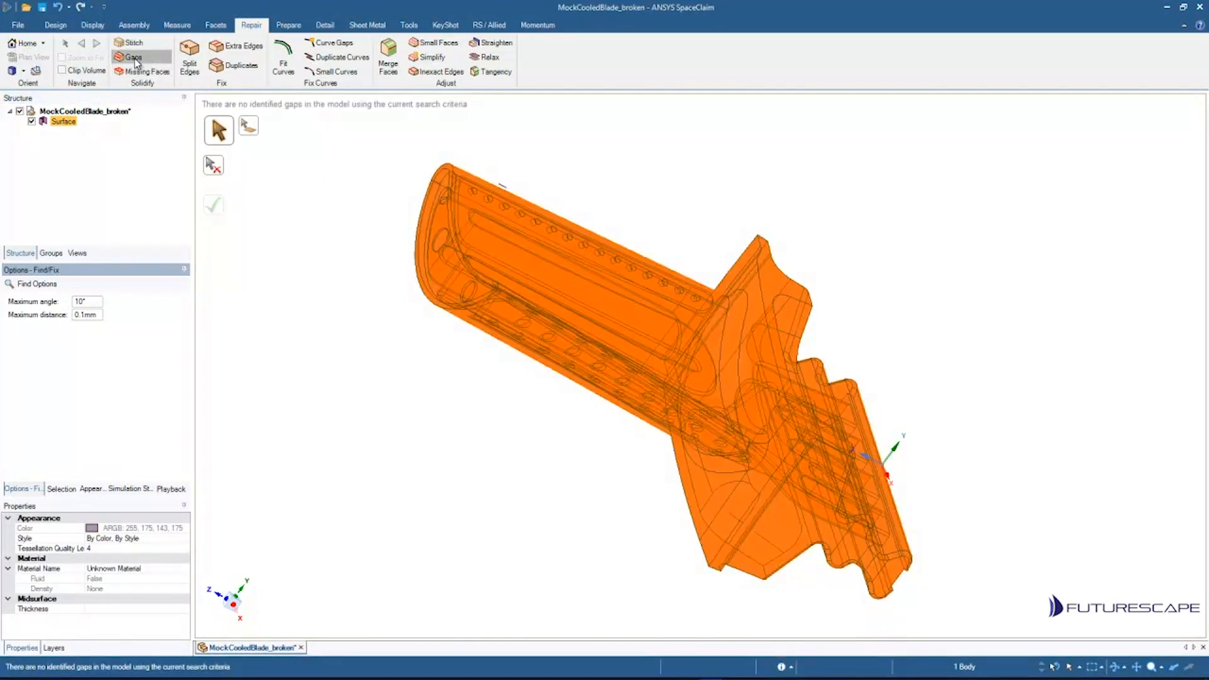
pyautogui.click(135, 60)
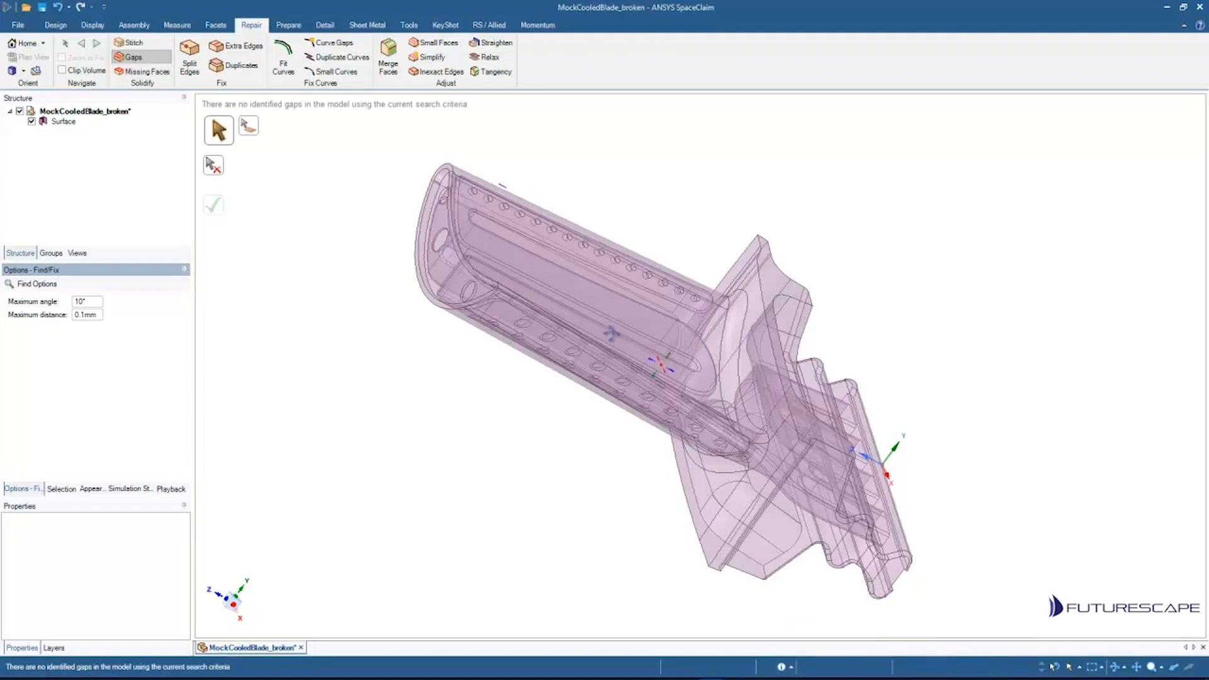
pyautogui.moveTo(612, 334)
pyautogui.mouseDown(button='middle')
pyautogui.moveTo(635, 329)
pyautogui.moveTo(532, 316)
pyautogui.moveTo(615, 334)
pyautogui.mouseUp(button='middle')
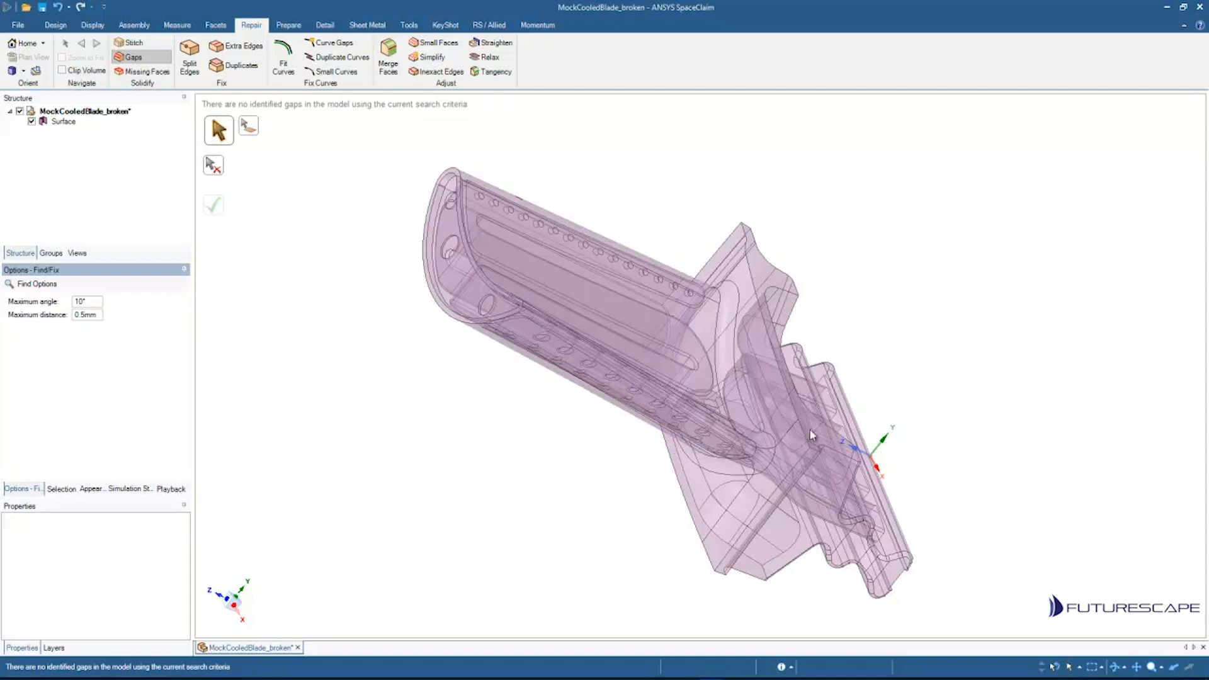
pyautogui.click(799, 341)
pyautogui.scroll(2, 795, 343)
pyautogui.scroll(-2, 785, 340)
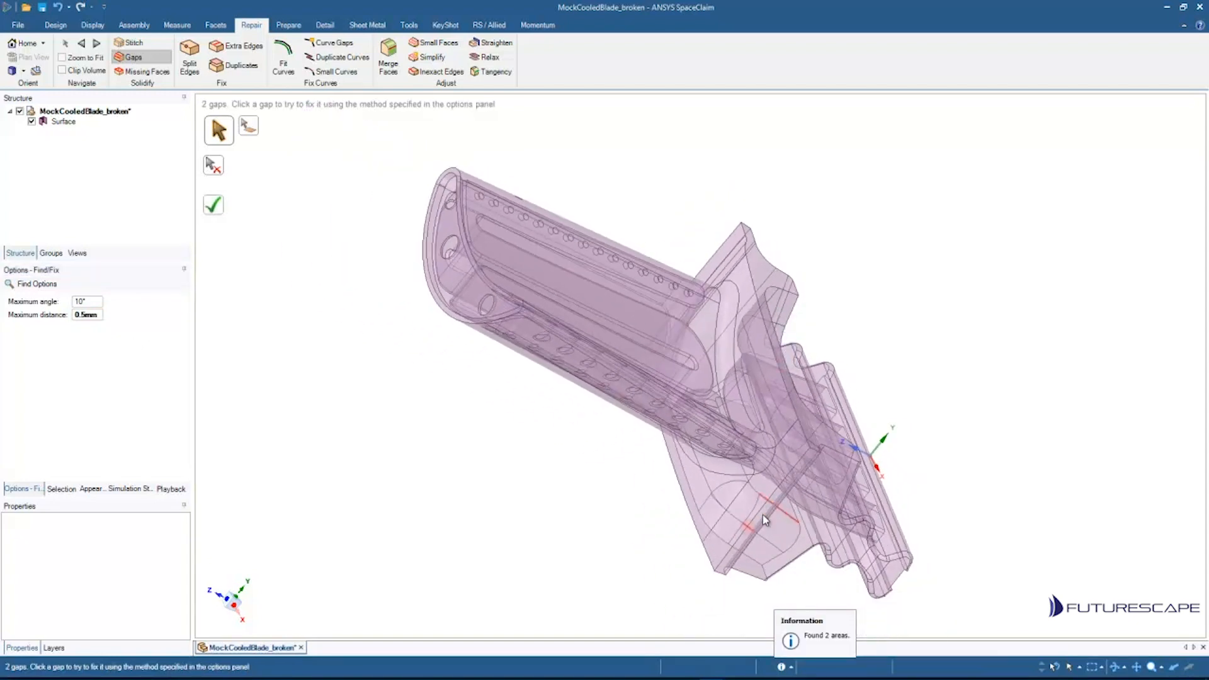
# Step: Zoom and pan in to examine the detected gaps near the blade root
pyautogui.keyDown('shift'); pyautogui.moveTo(762, 518); pyautogui.dragTo(619, 441, button='middle'); pyautogui.keyUp('shift')
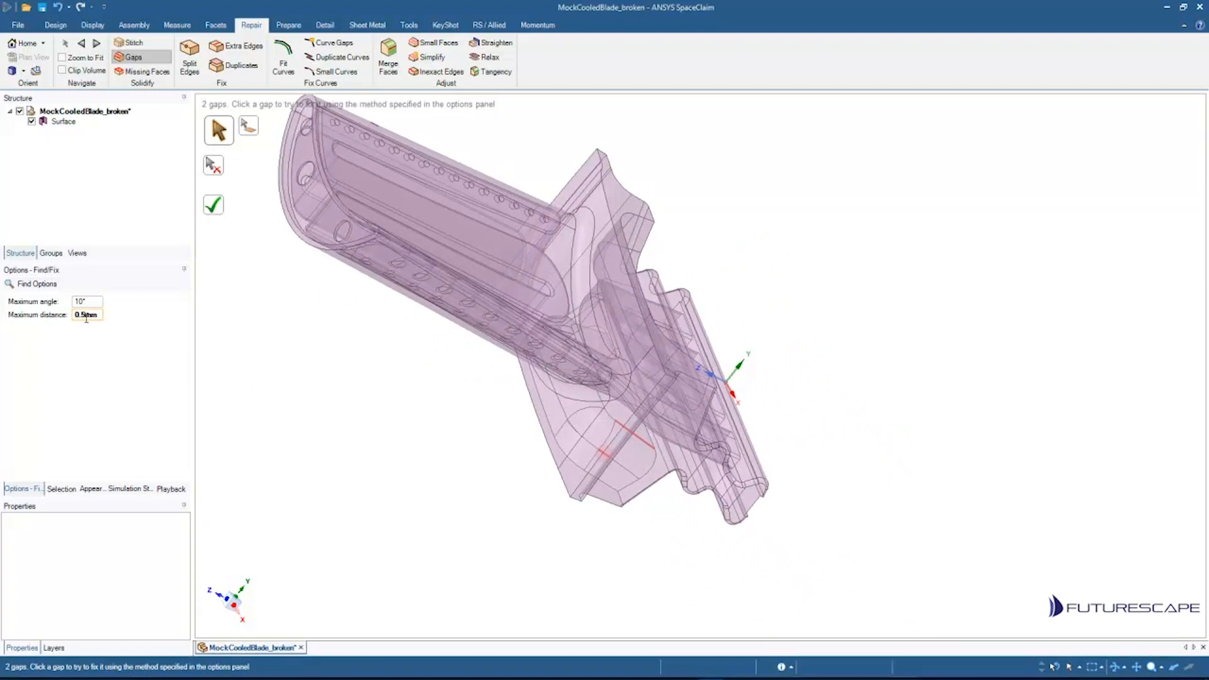
pyautogui.moveTo(631, 438)
pyautogui.keyDown('shift'); pyautogui.mouseDown(button='middle')
pyautogui.moveTo(615, 500)
pyautogui.moveTo(698, 374)
pyautogui.moveTo(638, 419)
pyautogui.mouseUp(button='middle'); pyautogui.keyUp('shift')
pyautogui.moveTo(568, 468)
pyautogui.keyDown('ctrl'); pyautogui.mouseDown(button='middle')
pyautogui.moveTo(681, 420)
pyautogui.moveTo(618, 384)
pyautogui.moveTo(583, 476)
pyautogui.mouseUp(button='middle'); pyautogui.keyUp('ctrl')
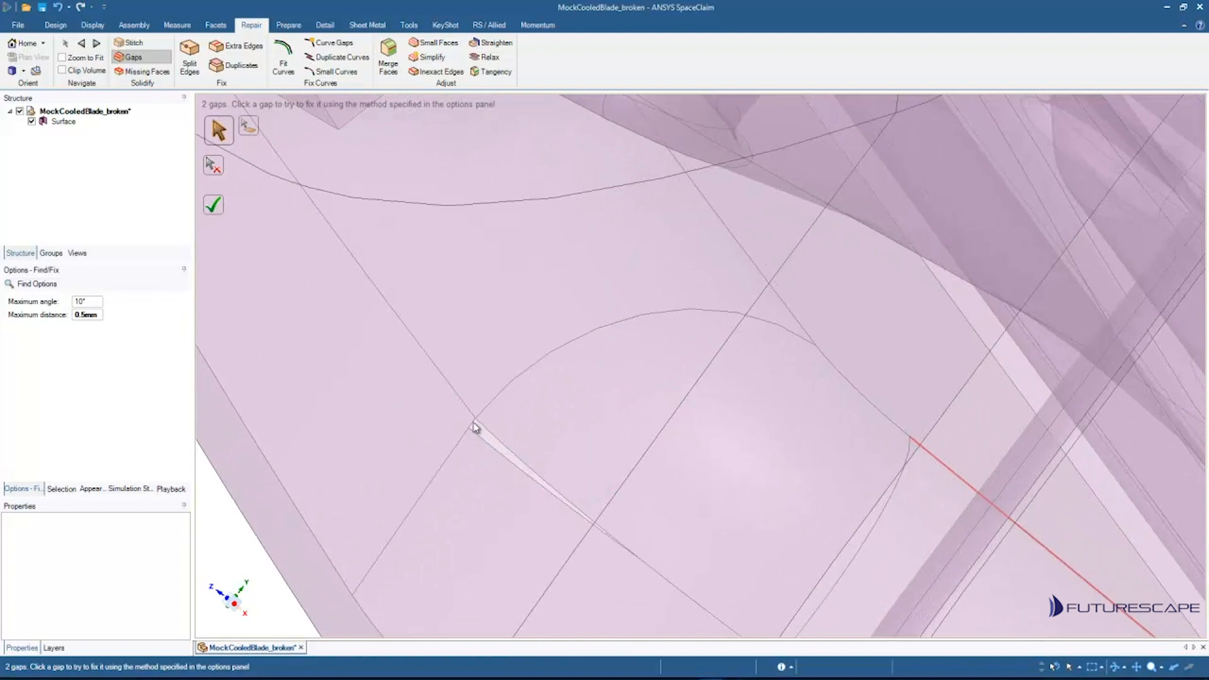
pyautogui.scroll(-5, 532, 479)
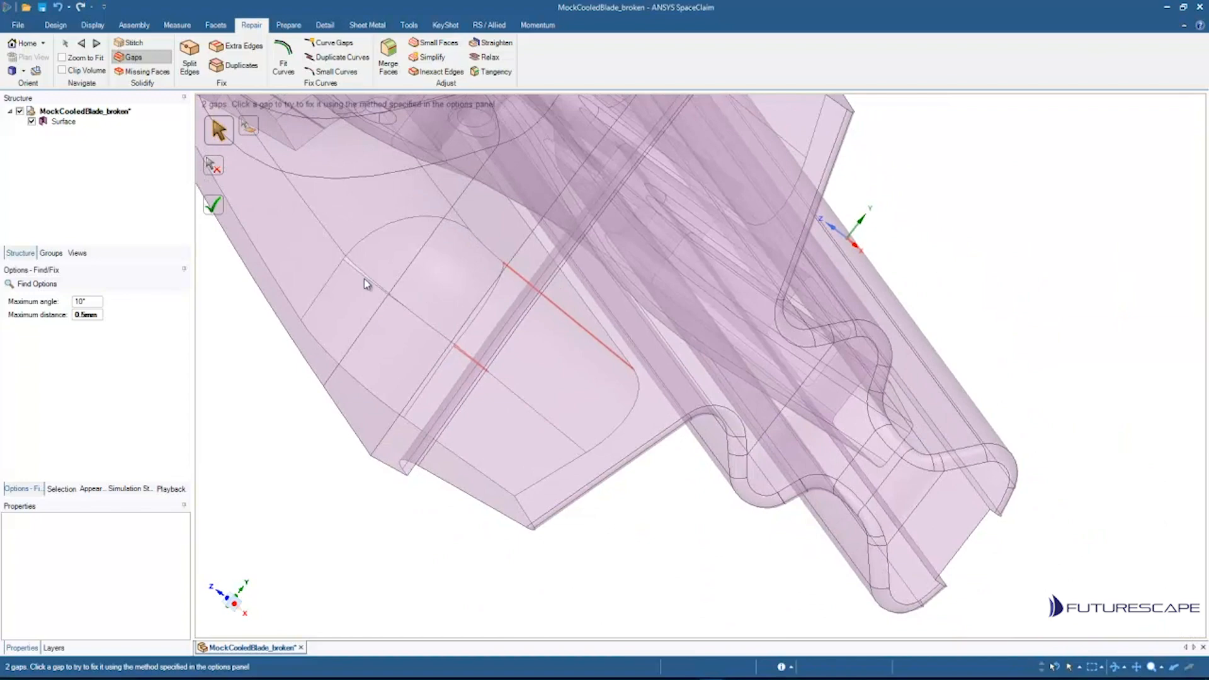
pyautogui.scroll(5, 347, 272)
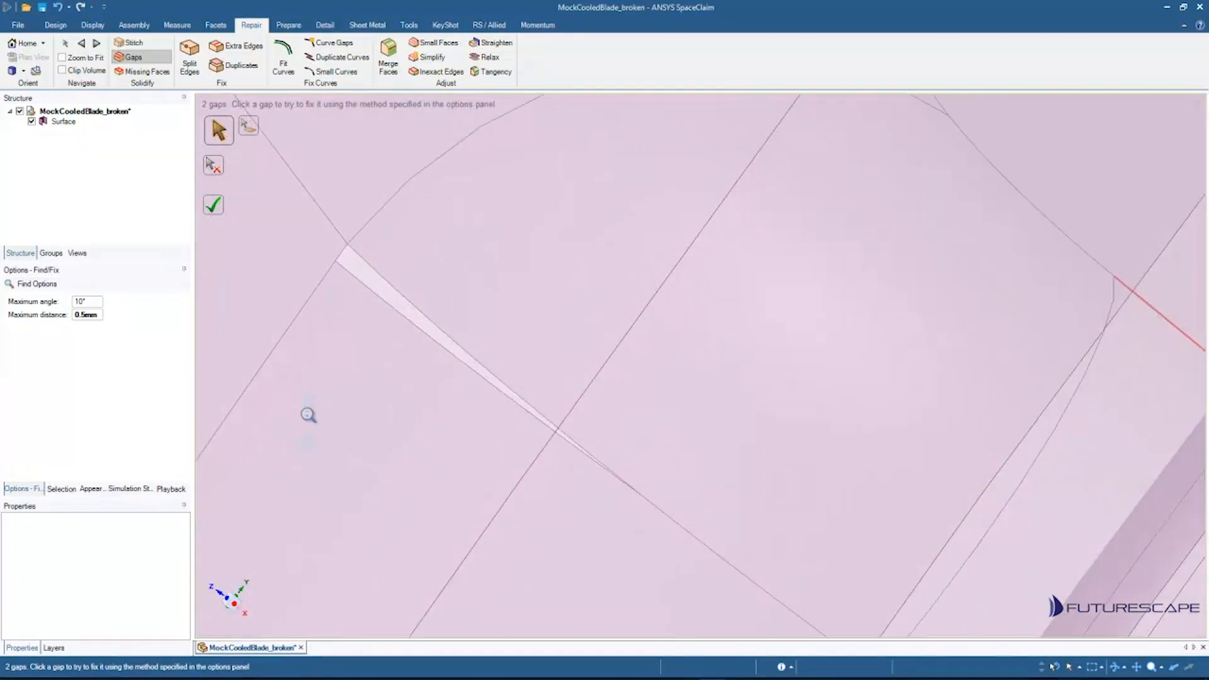
pyautogui.scroll(-5, 309, 415)
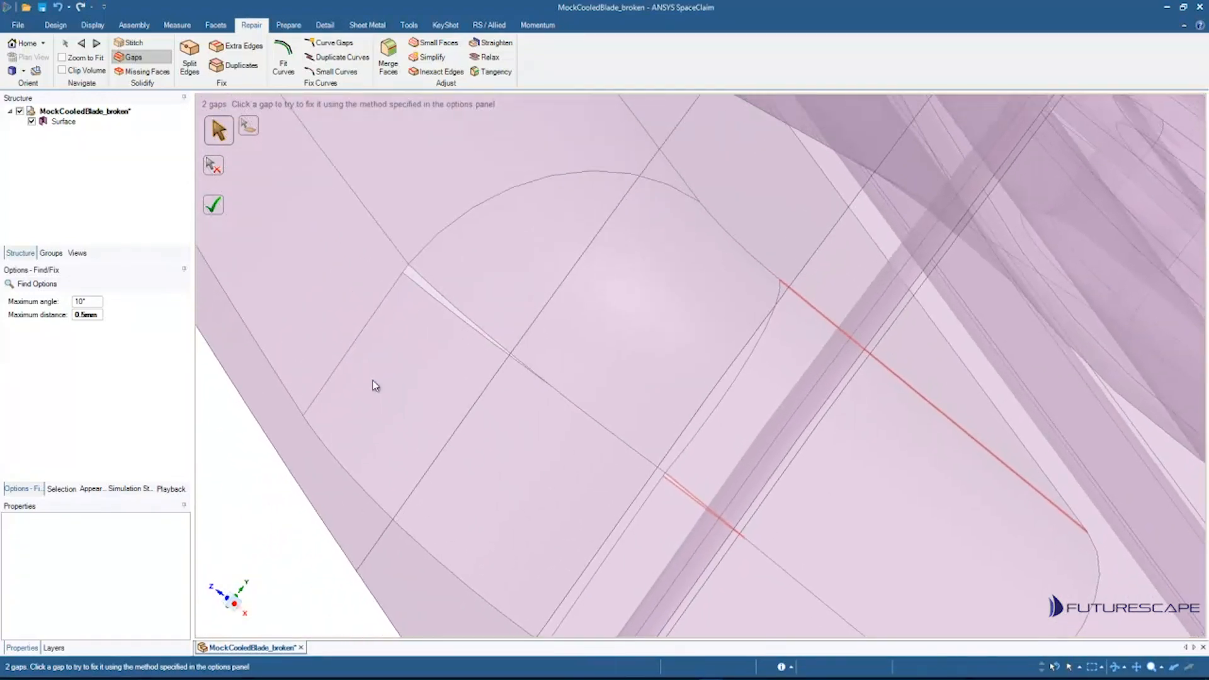
# Step: Set the Gaps maximum distance to 1 mm and fix all detected gaps
pyautogui.click(86, 314)
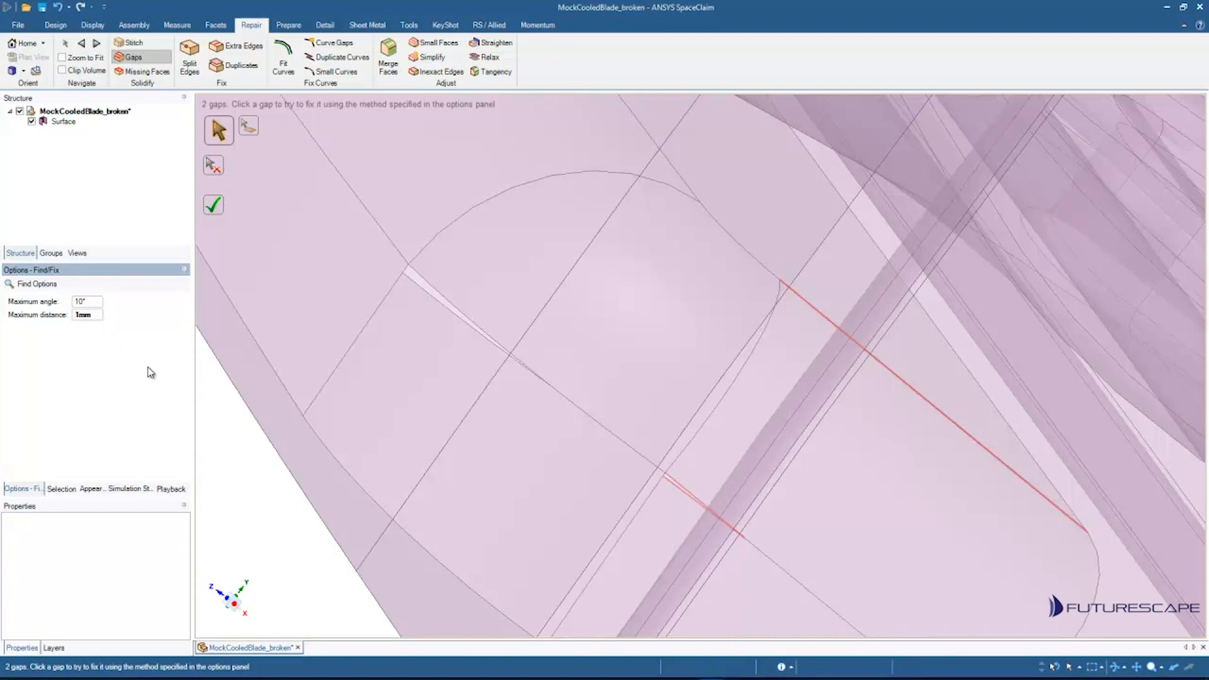
pyautogui.press('Return')
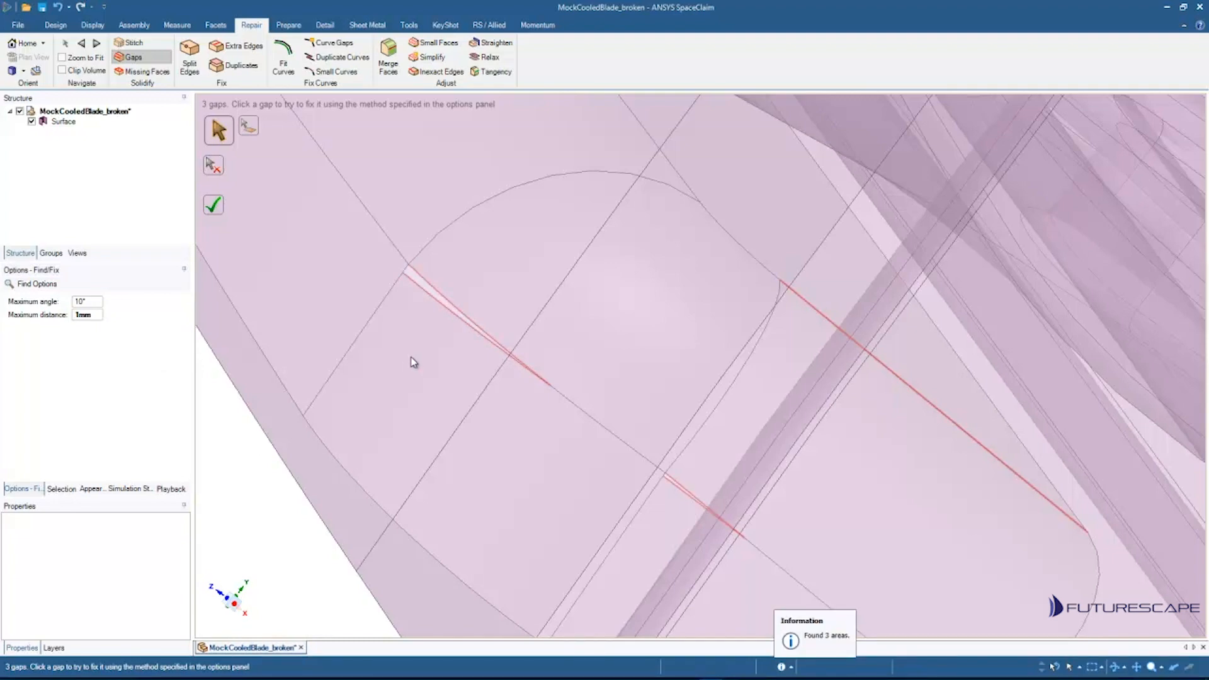
pyautogui.scroll(-10, 567, 340)
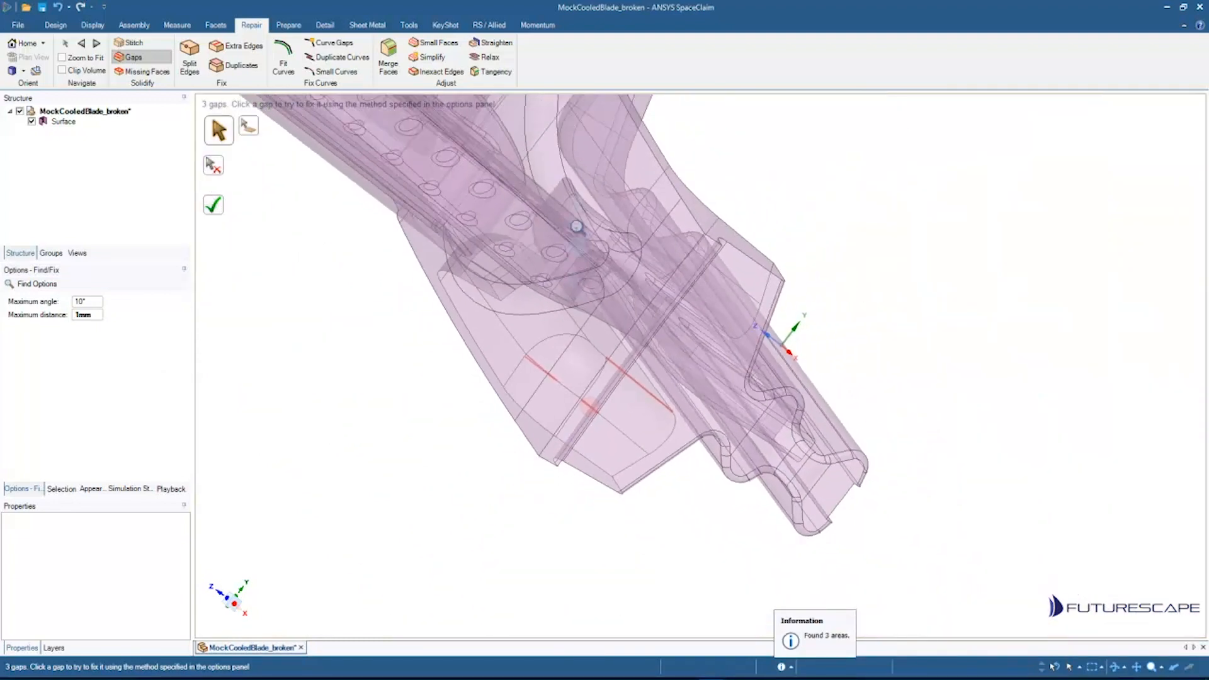
pyautogui.scroll(8, 565, 334)
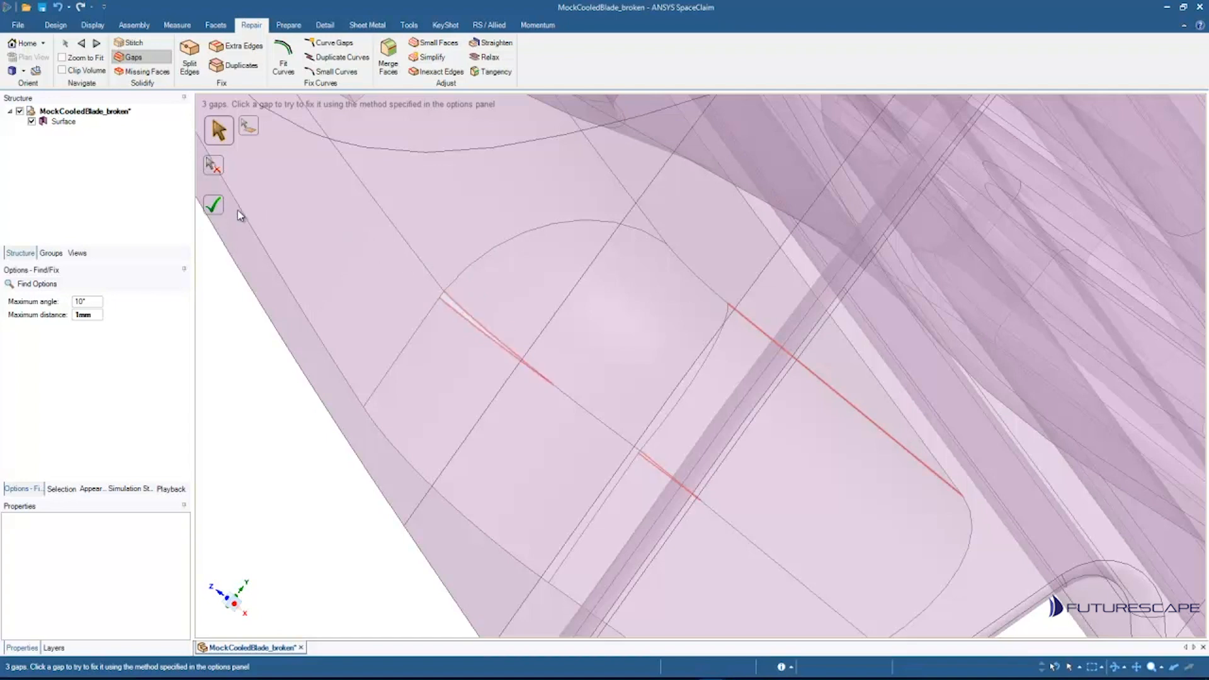
pyautogui.click(216, 210)
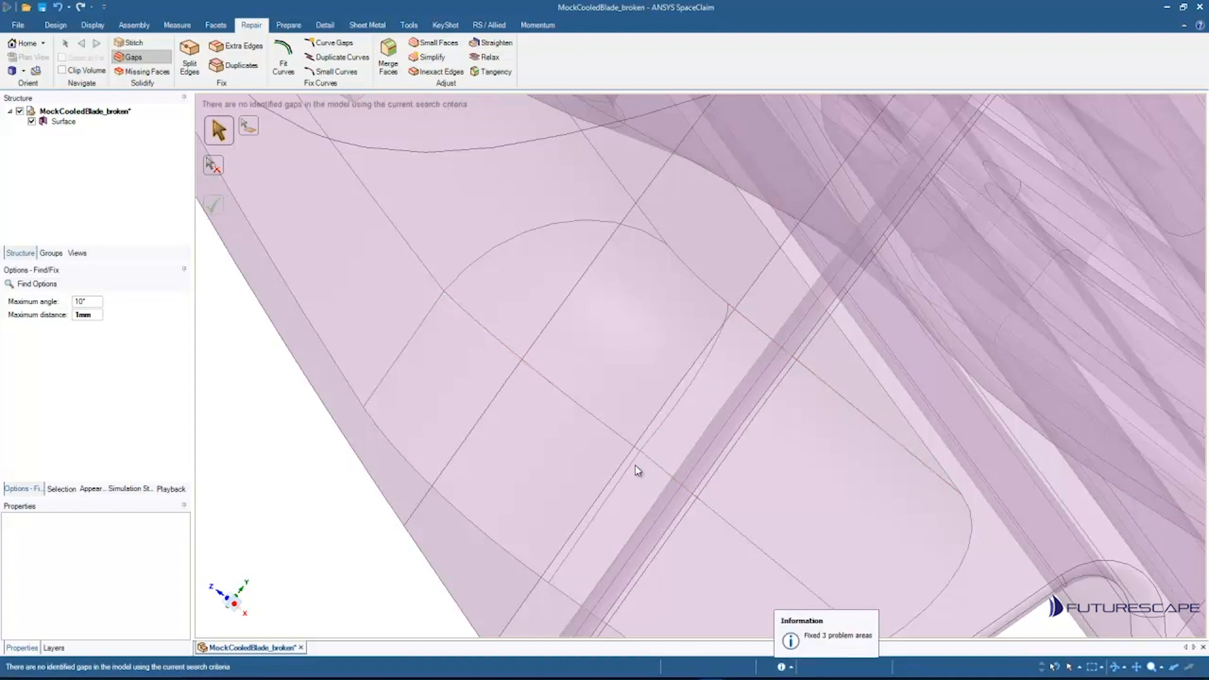
# Step: Zoom out and run the Missing Faces tool on the stitched body
pyautogui.scroll(-10, 644, 446)
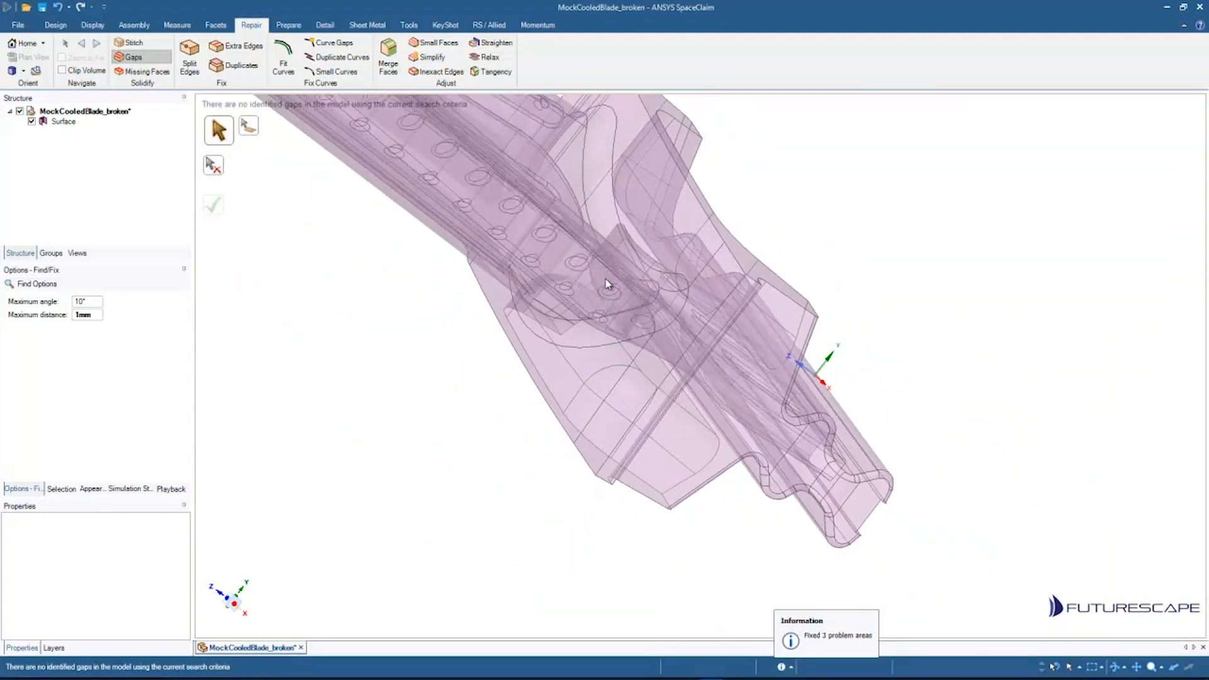
pyautogui.scroll(-5, 693, 336)
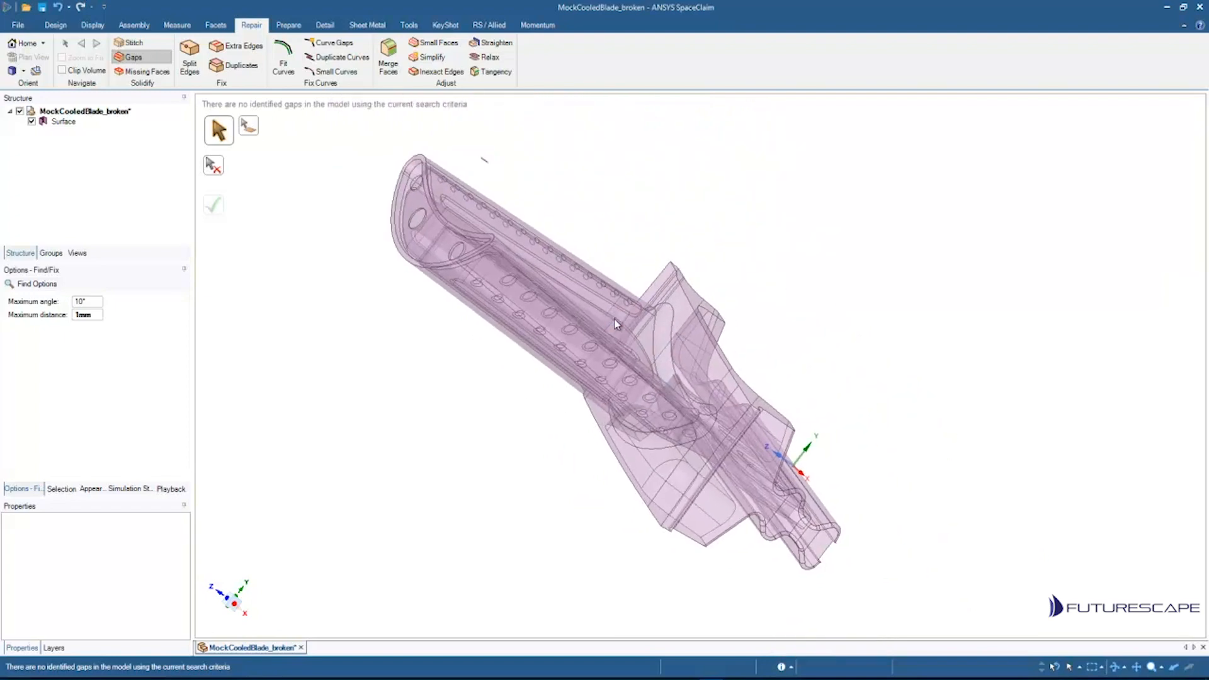
pyautogui.moveTo(627, 354)
pyautogui.mouseDown(button='middle')
pyautogui.moveTo(494, 440)
pyautogui.moveTo(607, 353)
pyautogui.mouseUp(button='middle')
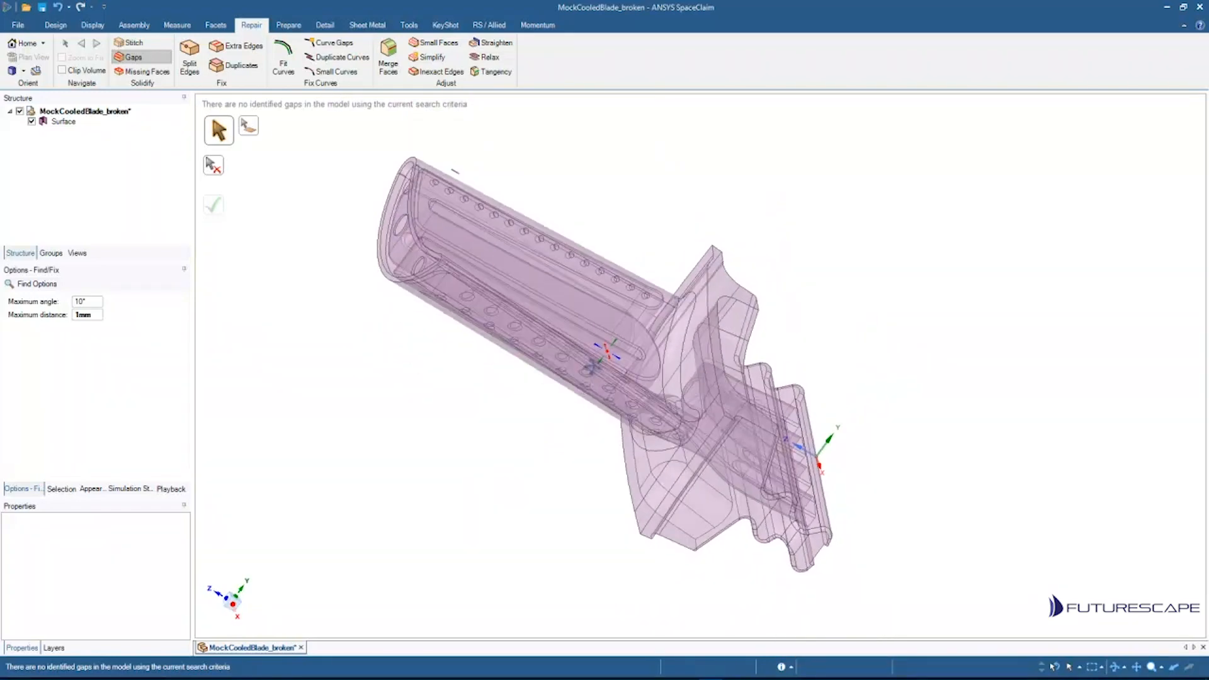
pyautogui.click(137, 76)
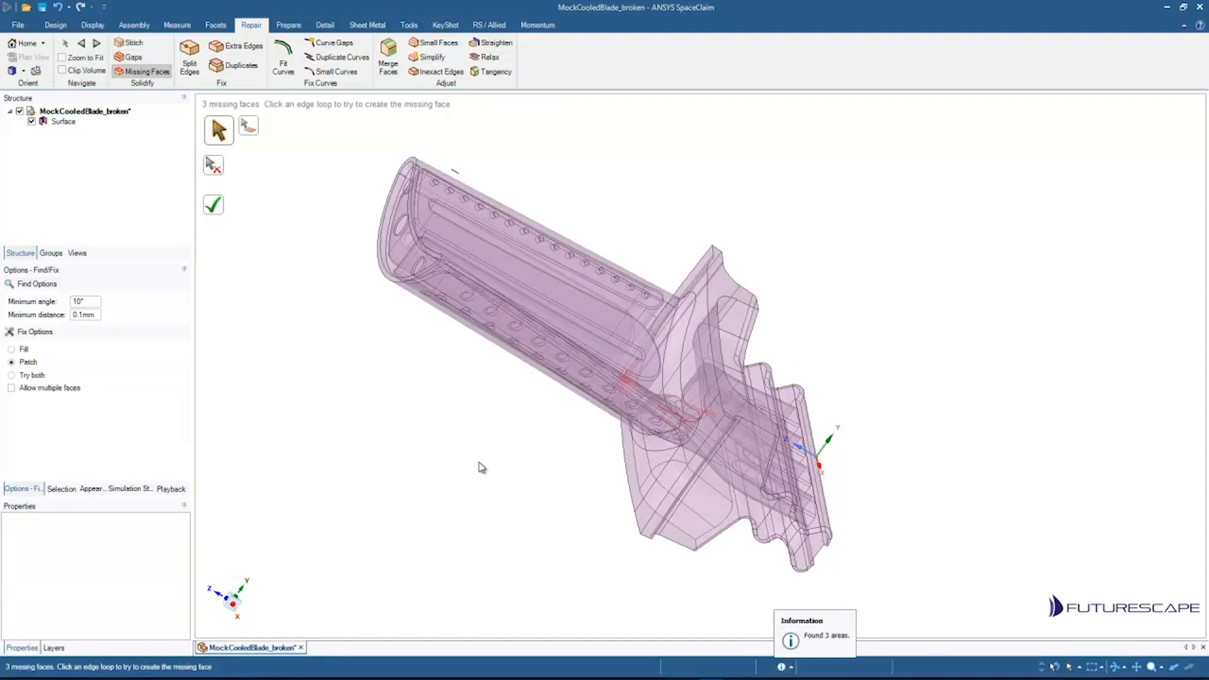
# Step: Patch the small circular missing face on the blade's row of cooling holes
pyautogui.moveTo(500, 455); pyautogui.dragTo(467, 482, button='middle')
pyautogui.scroll(7, 629, 382)
pyautogui.keyDown('shift'); pyautogui.moveTo(599, 506); pyautogui.dragTo(791, 289, button='middle'); pyautogui.keyUp('shift')
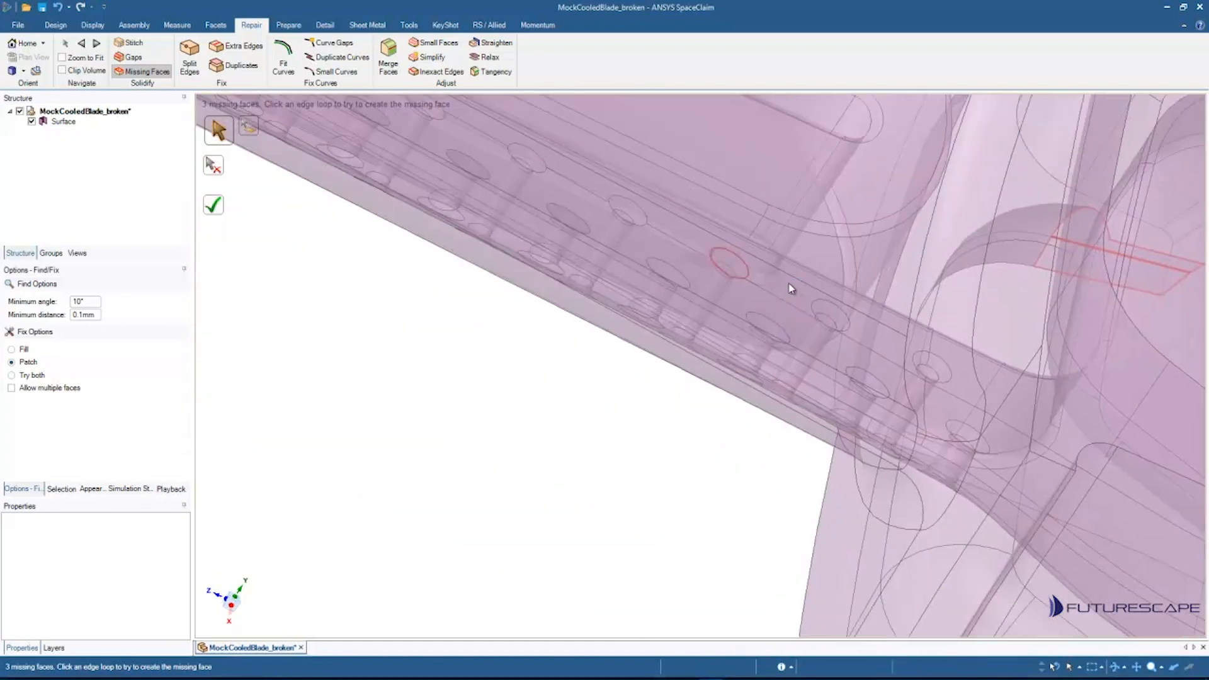
pyautogui.scroll(3, 790, 287)
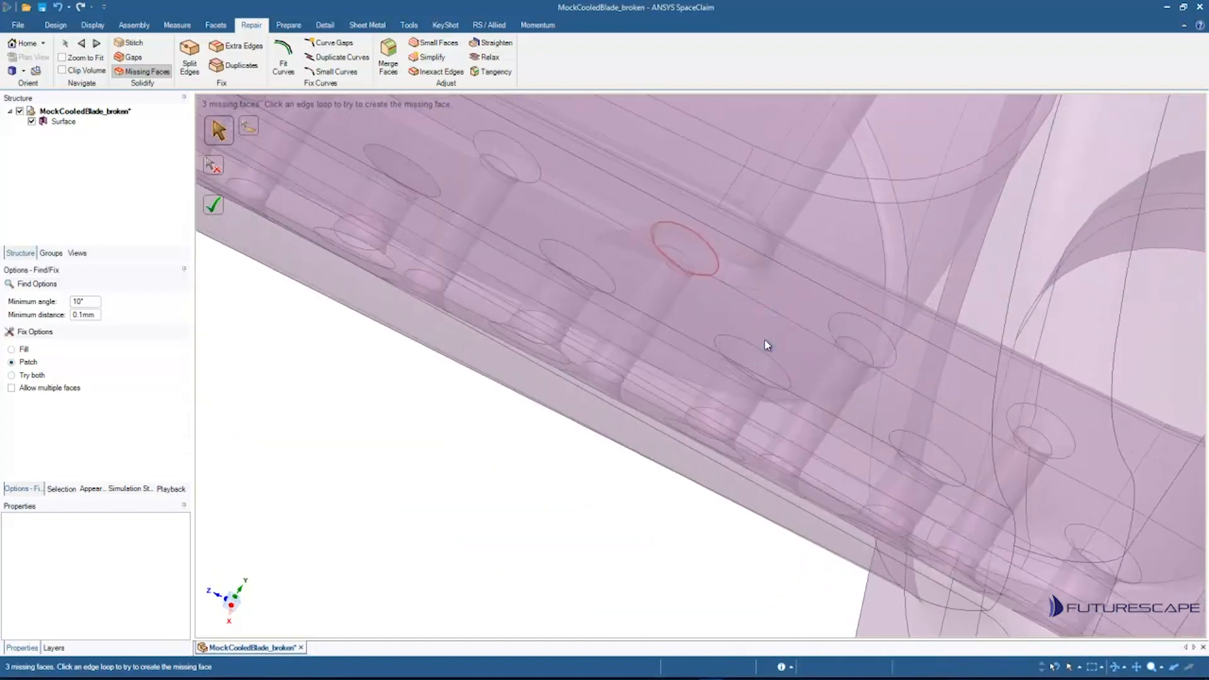
pyautogui.click(690, 235)
# Step: Patch the two remaining missing faces in the pocket at the blade root
pyautogui.scroll(-8, 631, 358)
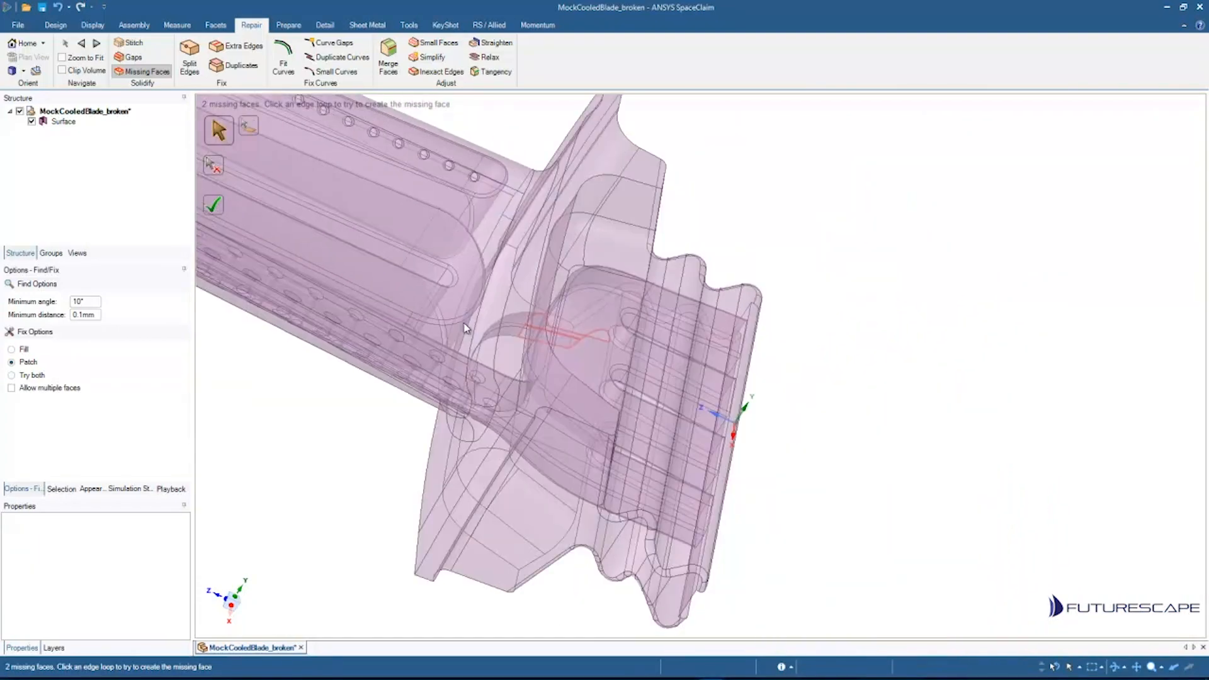
pyautogui.moveTo(466, 328); pyautogui.dragTo(730, 239, button='middle')
pyautogui.scroll(8, 728, 410)
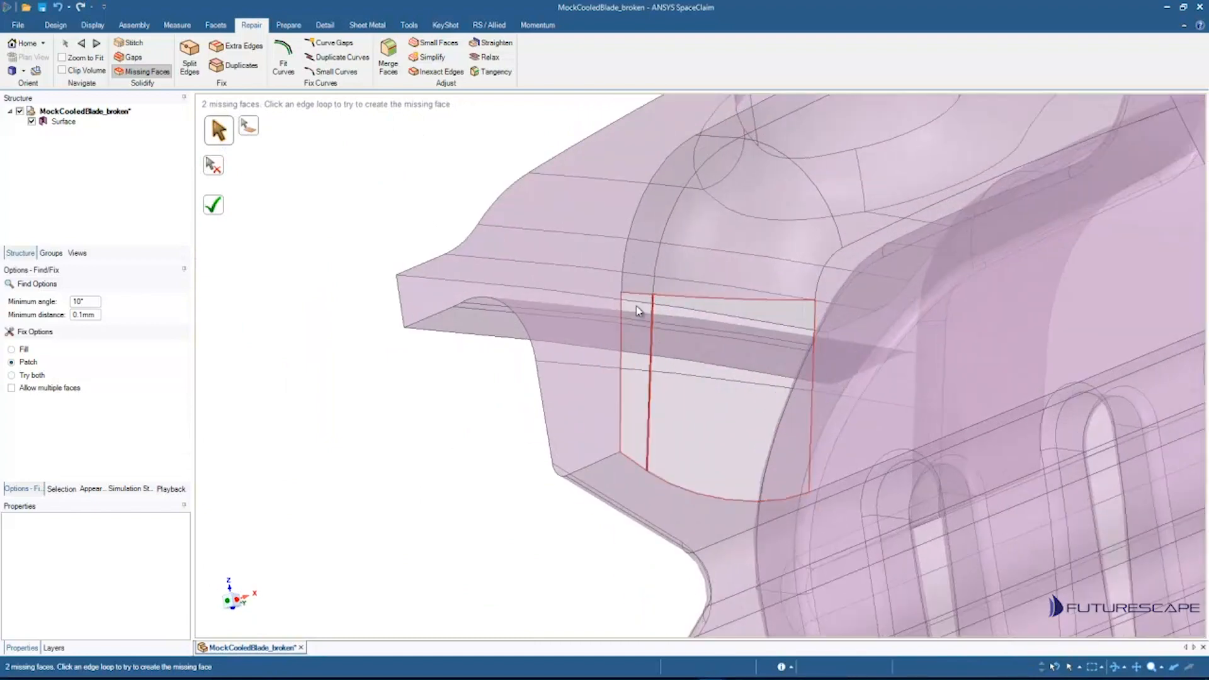
pyautogui.click(634, 300)
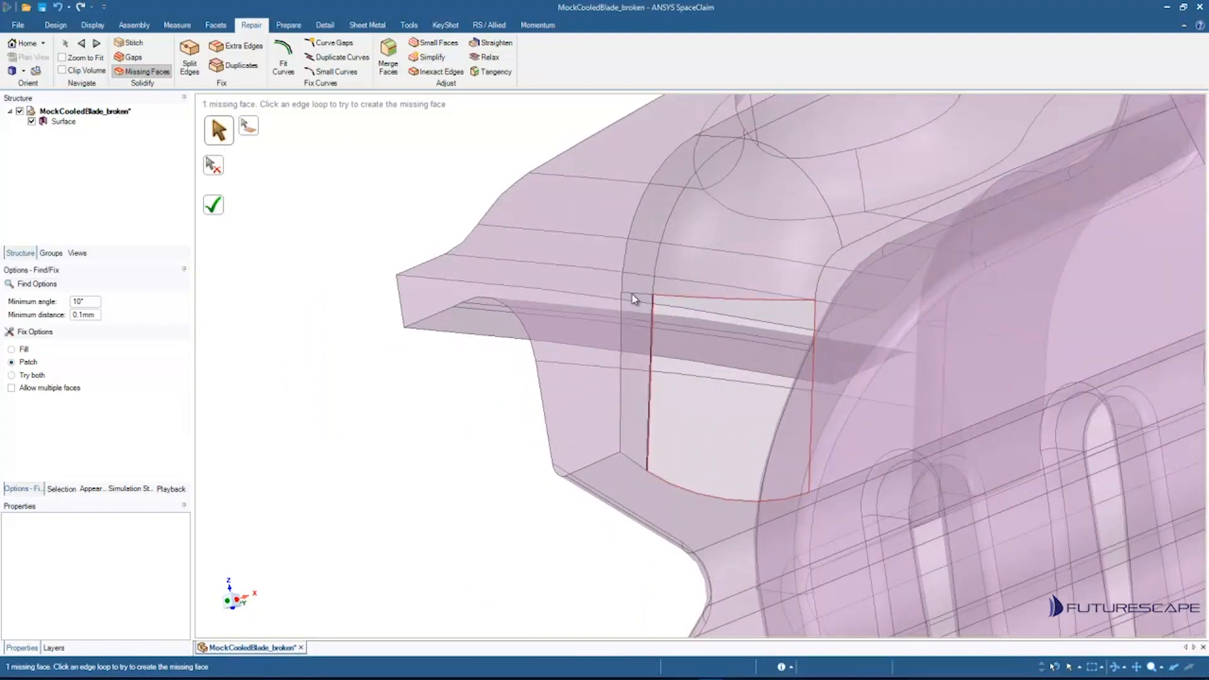
pyautogui.click(713, 305)
# Step: Zoom in closely to inspect the patched root pocket face and its edges
pyautogui.scroll(-4, 734, 413)
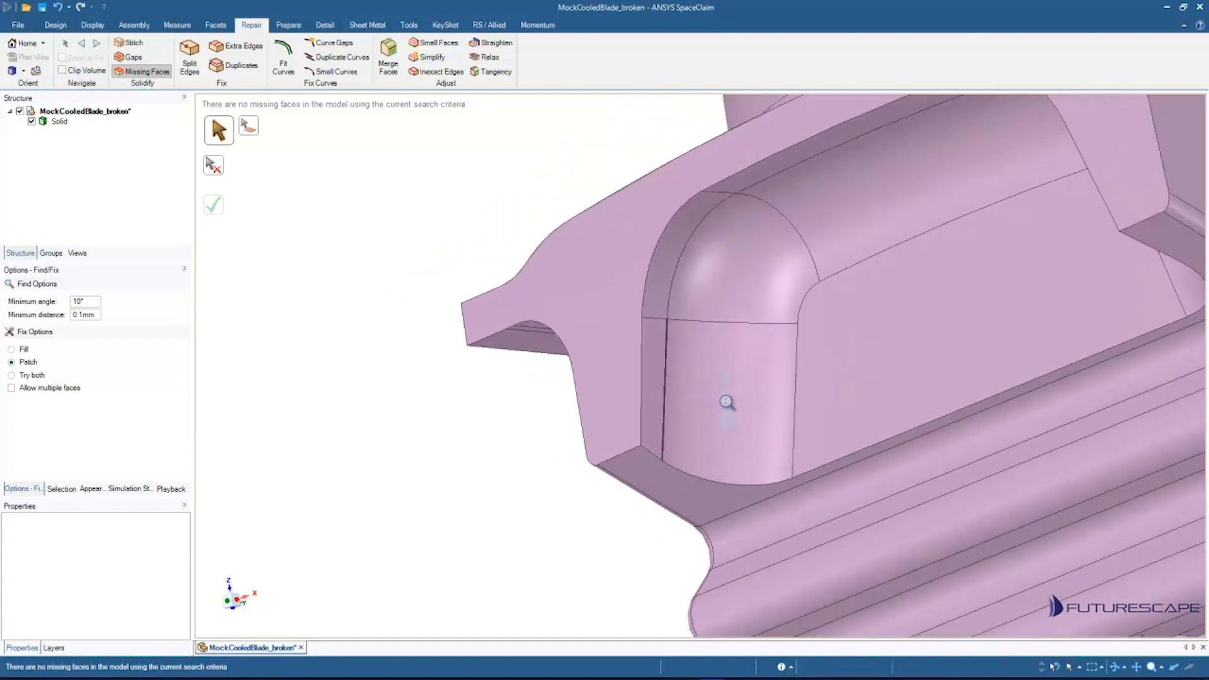
pyautogui.scroll(5, 705, 448)
pyautogui.scroll(8, 705, 448)
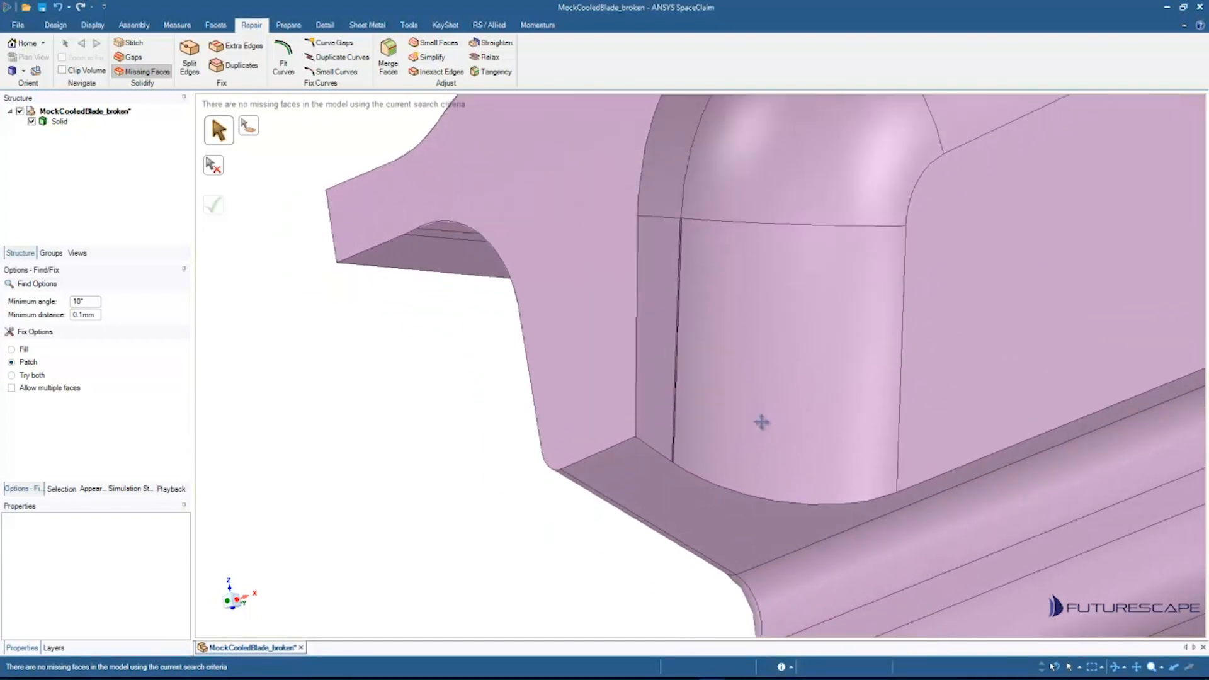
pyautogui.scroll(-2, 872, 338)
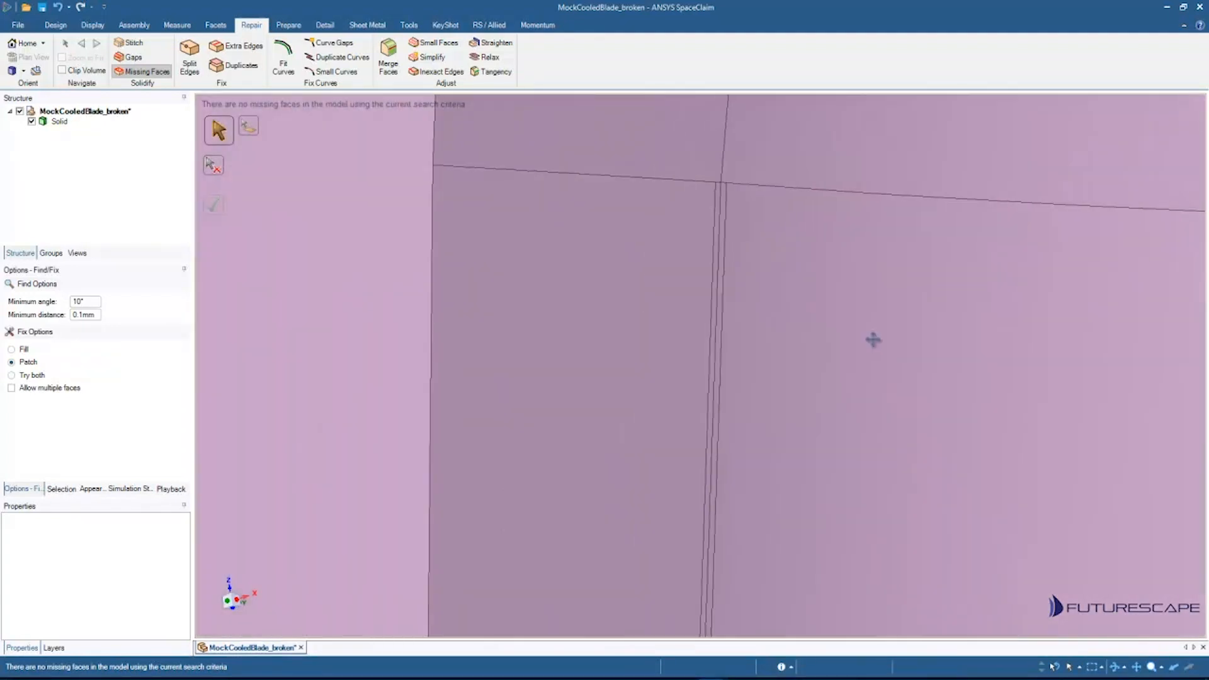
pyautogui.scroll(-4, 807, 356)
pyautogui.scroll(5, 800, 352)
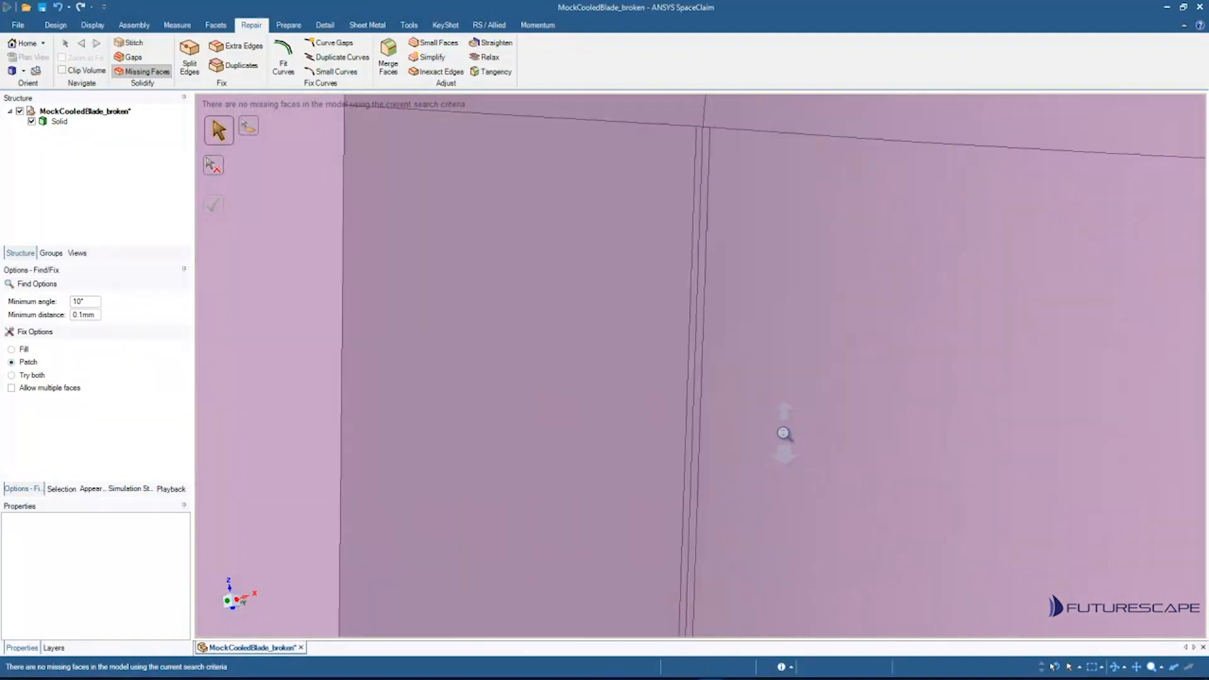
pyautogui.scroll(-6, 787, 515)
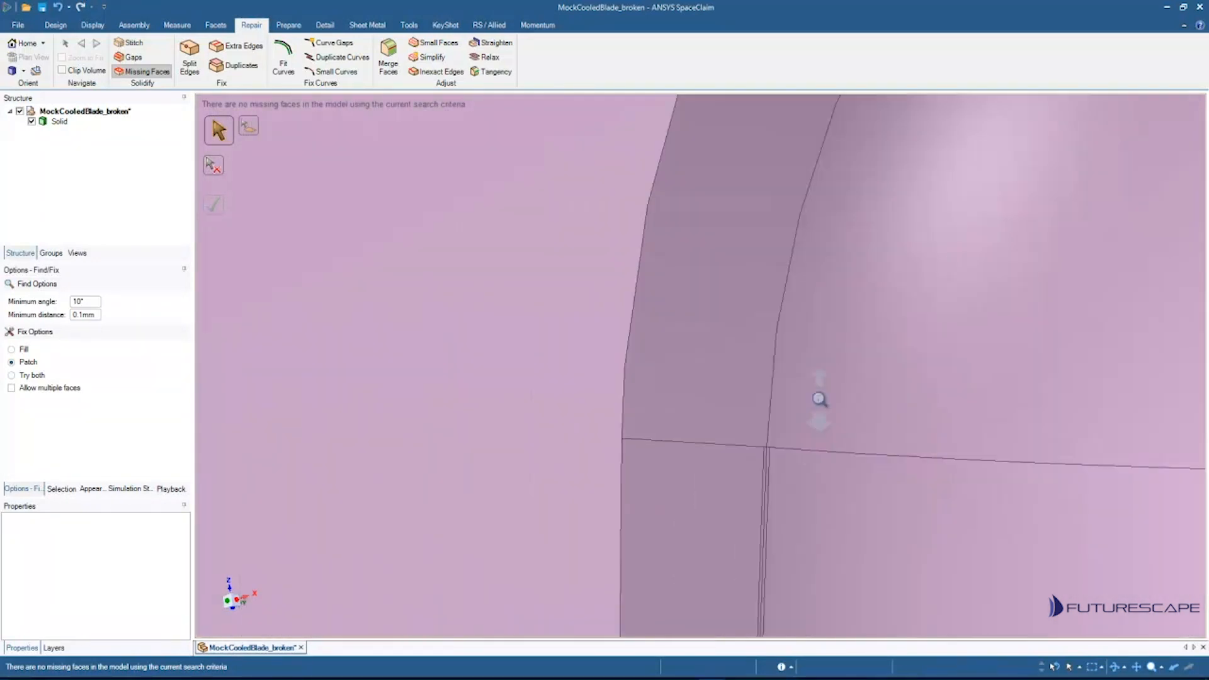
pyautogui.scroll(-5, 620, 408)
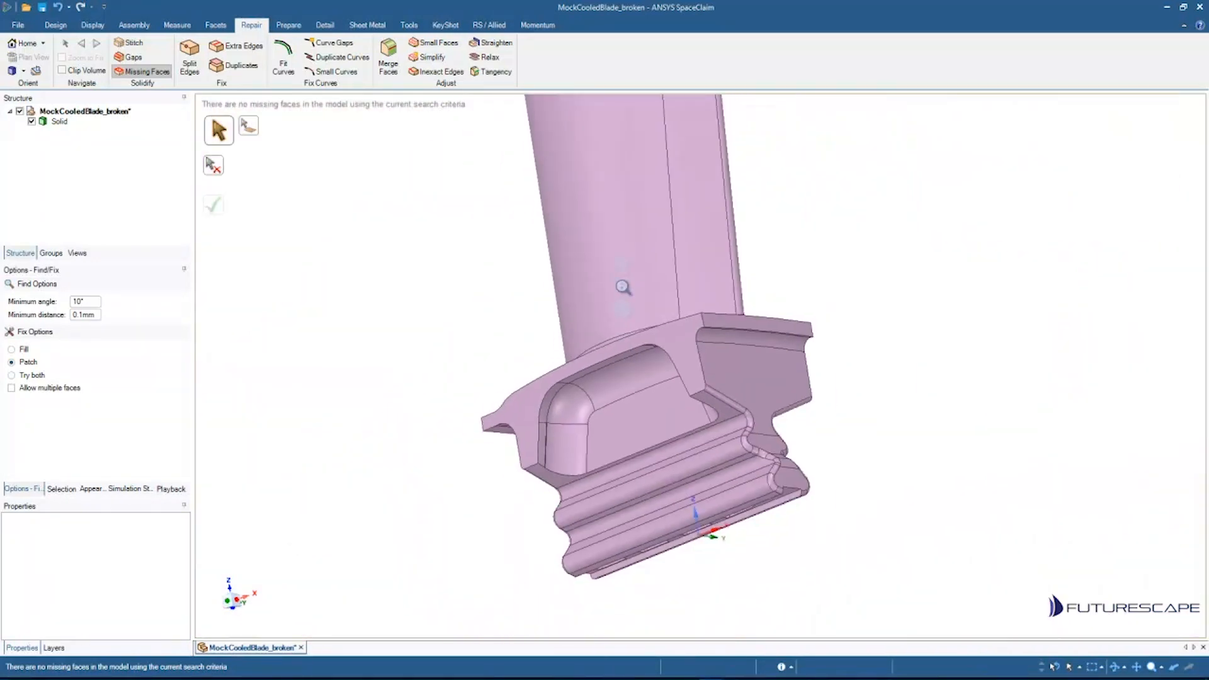
pyautogui.moveTo(606, 437)
pyautogui.mouseDown(button='middle')
pyautogui.moveTo(688, 559)
pyautogui.moveTo(639, 512)
pyautogui.moveTo(657, 302)
pyautogui.moveTo(758, 237)
pyautogui.moveTo(569, 414)
pyautogui.mouseUp(button='middle')
pyautogui.keyDown('shift'); pyautogui.moveTo(493, 513); pyautogui.dragTo(604, 399, button='middle'); pyautogui.keyUp('shift')
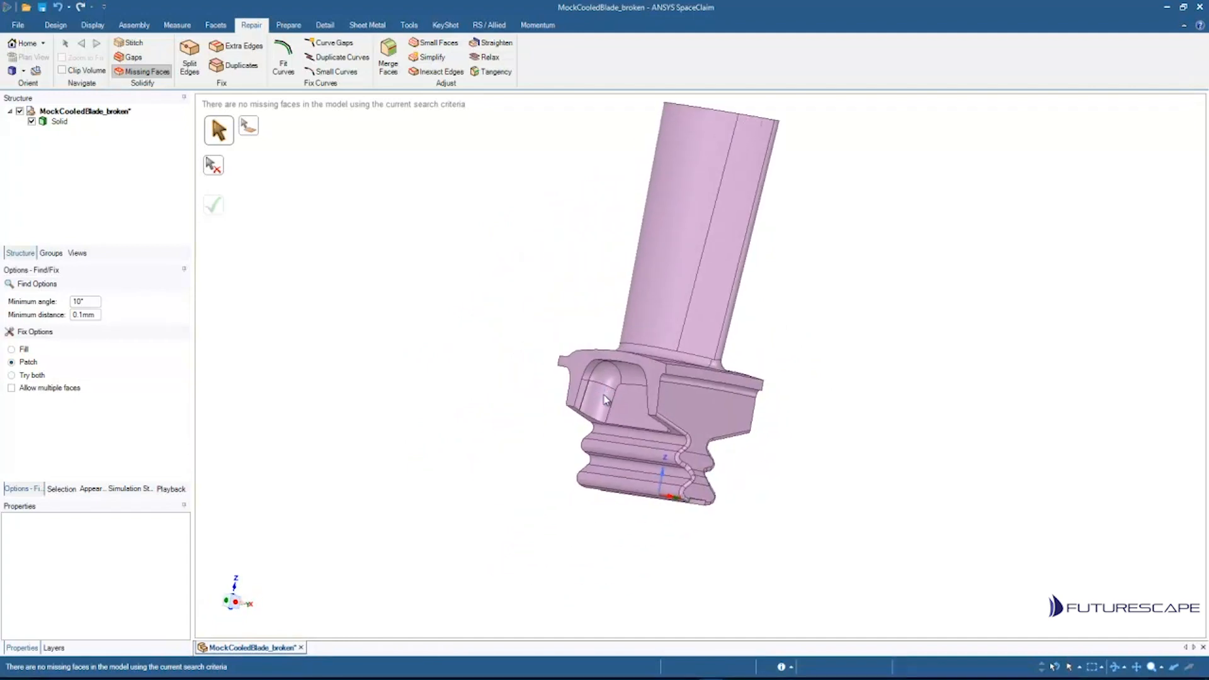
pyautogui.scroll(10, 620, 351)
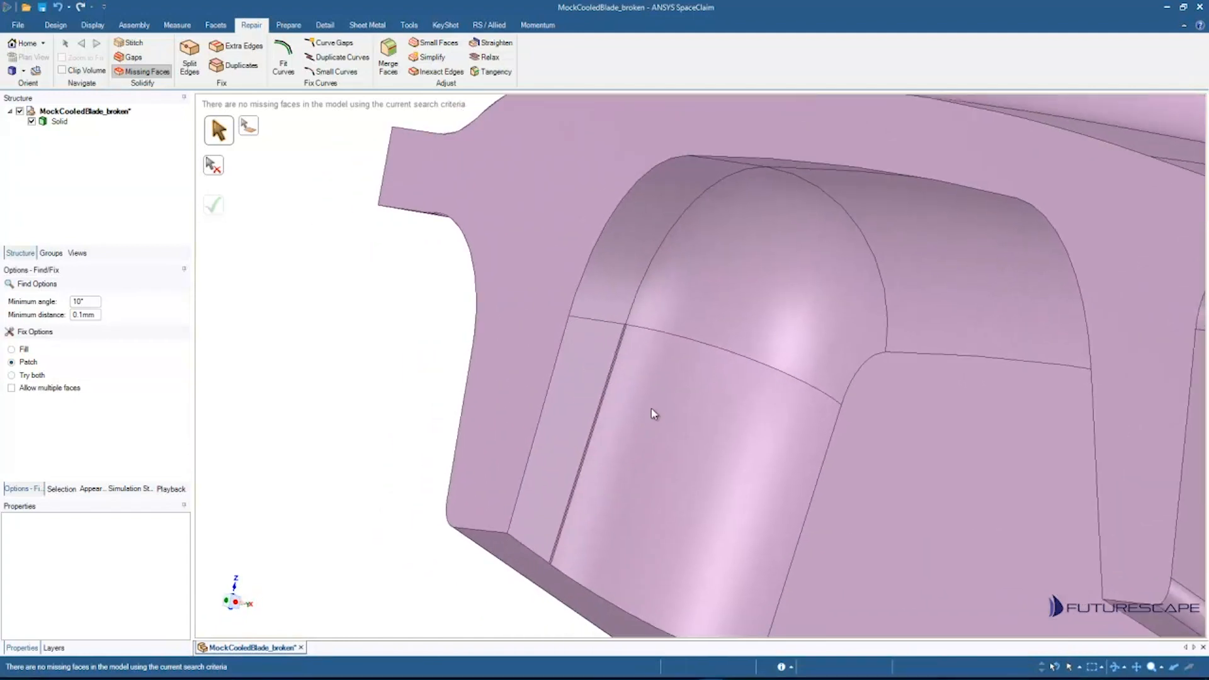
pyautogui.scroll(3, 618, 418)
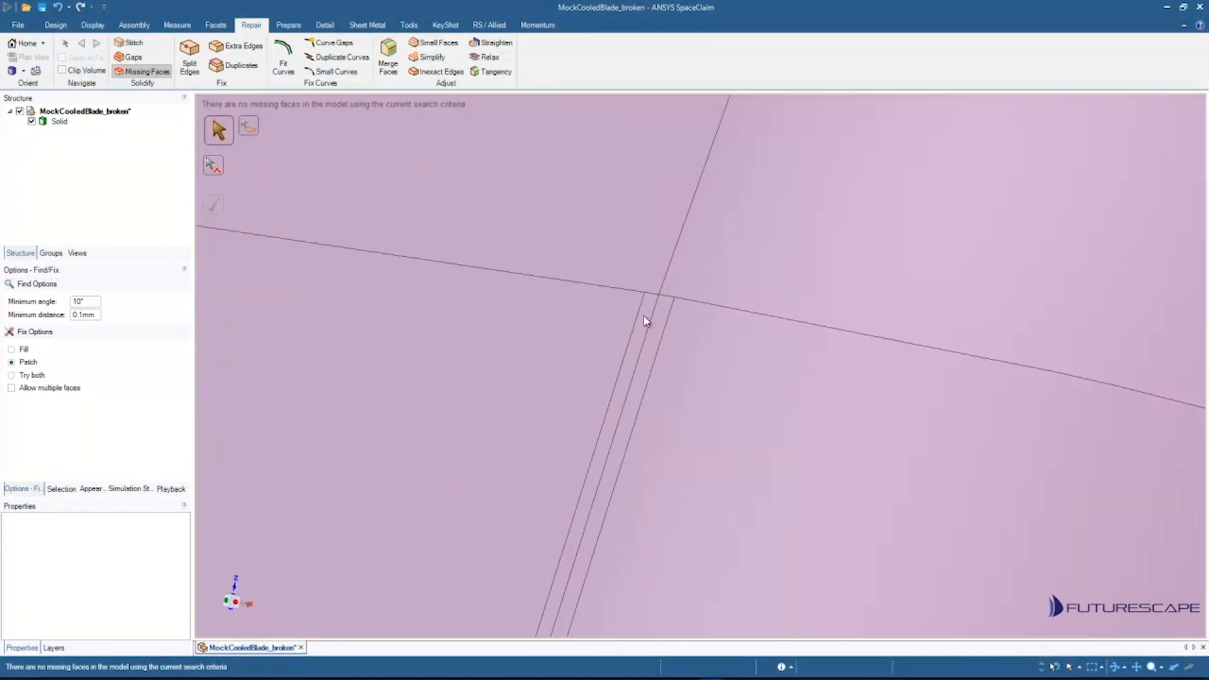
pyautogui.scroll(-6, 669, 466)
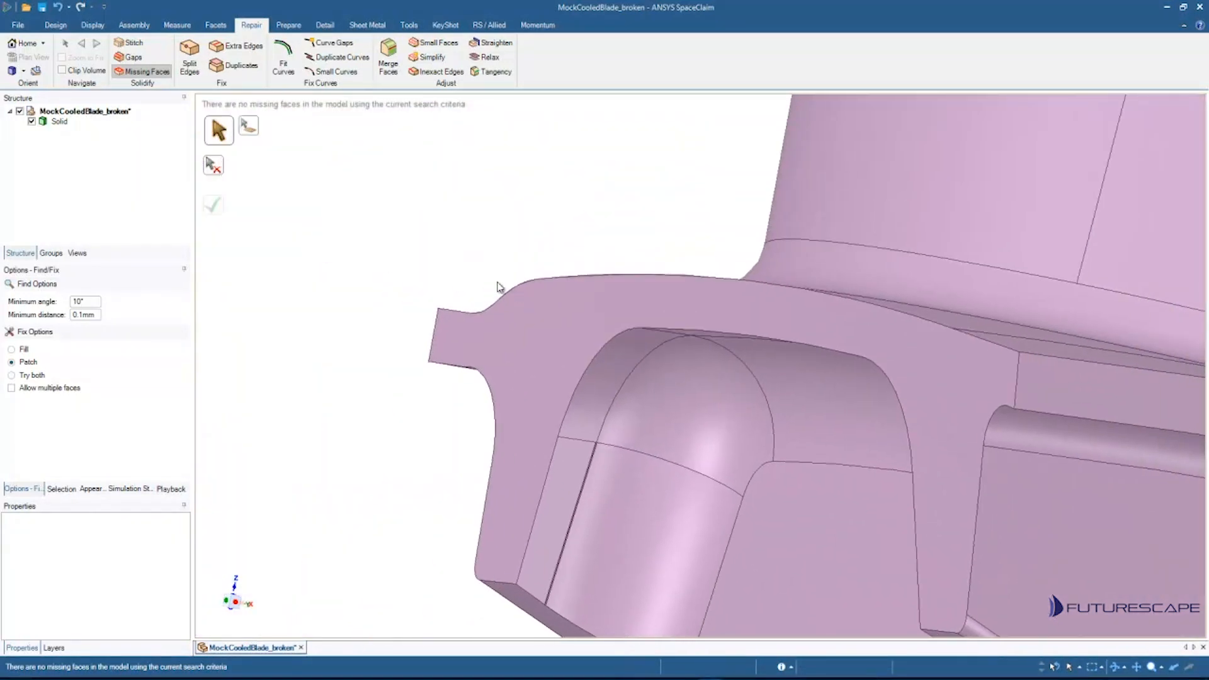
# Step: Run the Split Edges tool and examine a detected split edge at the platform's outer corner
pyautogui.click(186, 56)
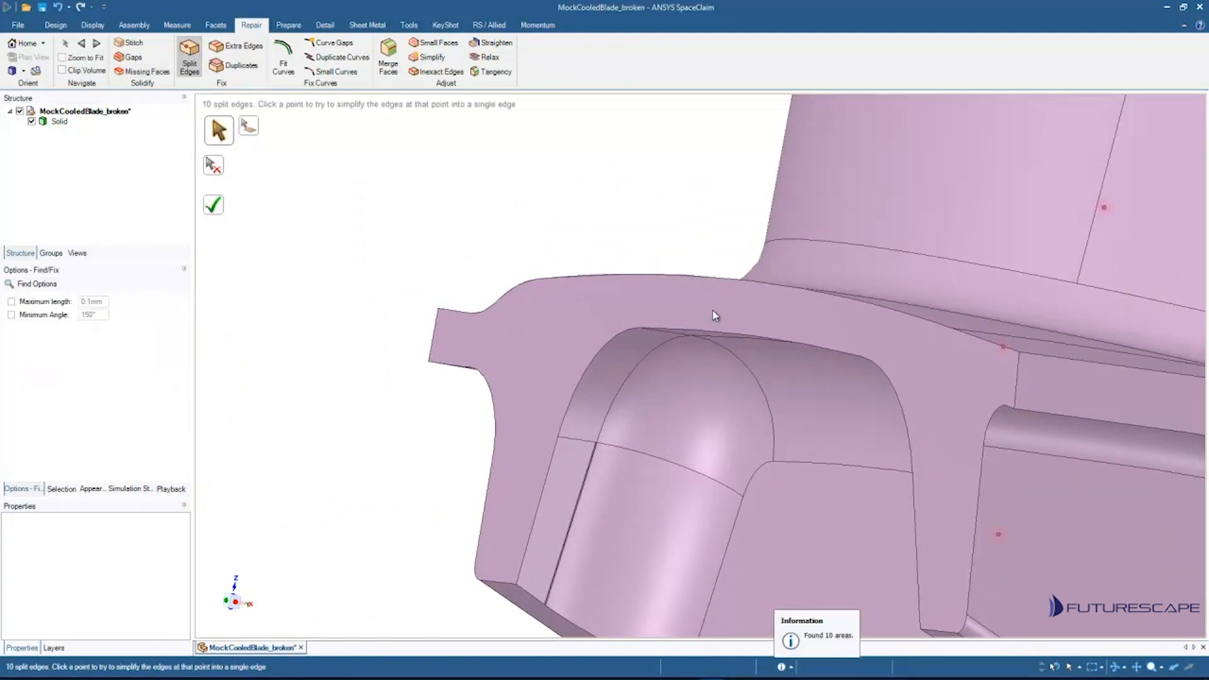
pyautogui.scroll(-5, 781, 283)
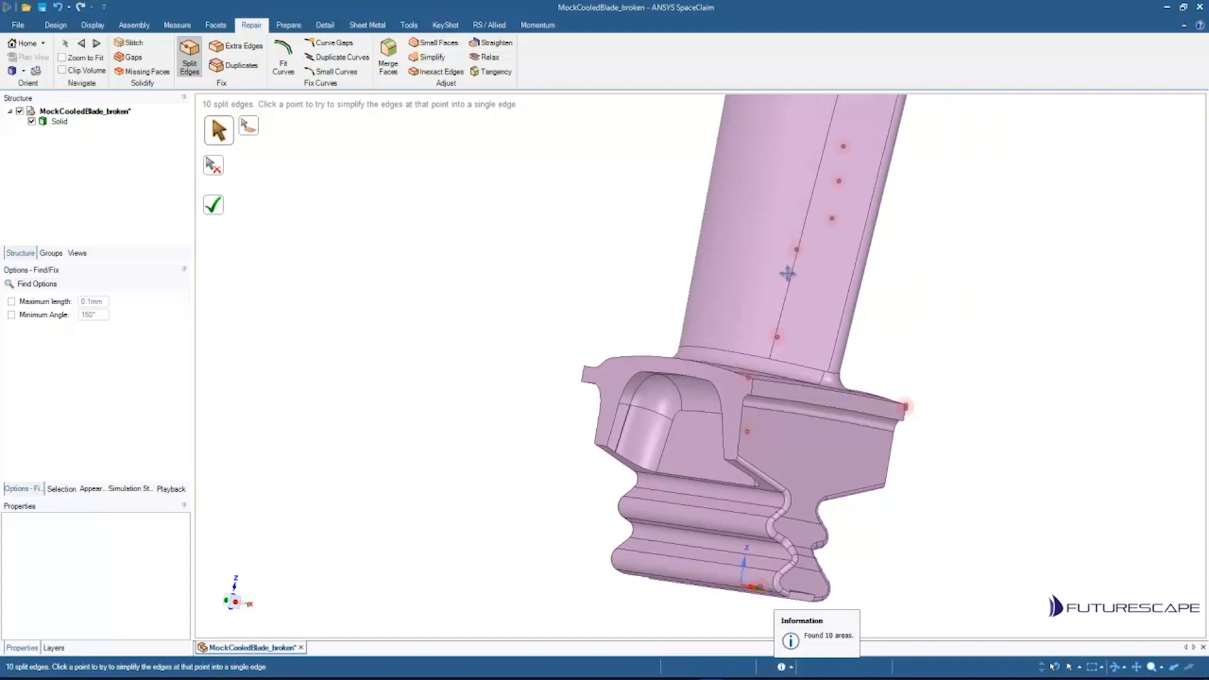
pyautogui.scroll(8, 881, 418)
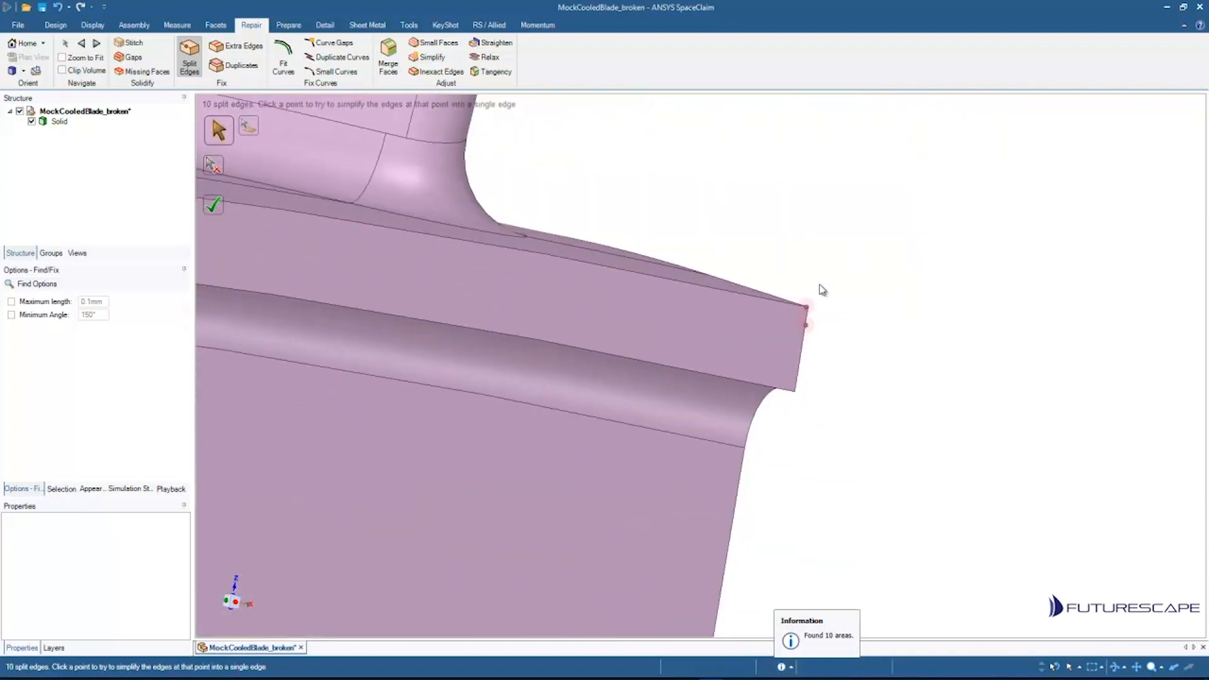
pyautogui.scroll(1, 785, 403)
pyautogui.keyDown('shift'); pyautogui.moveTo(785, 404); pyautogui.dragTo(724, 258, button='middle'); pyautogui.keyUp('shift')
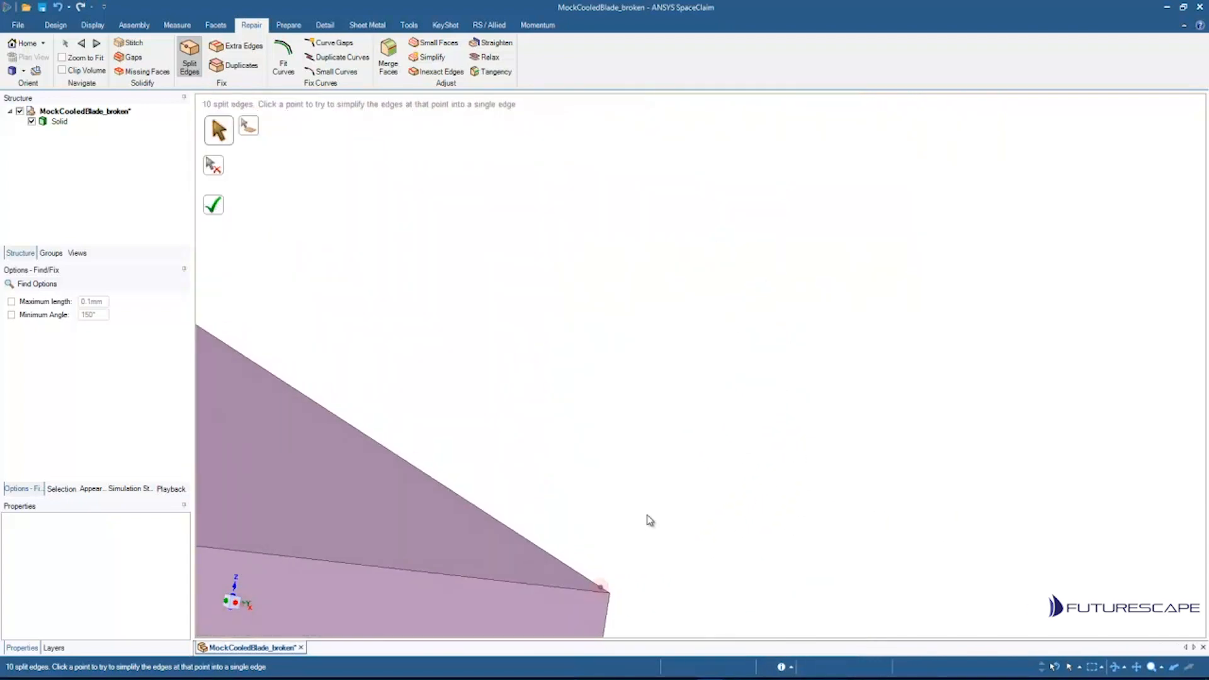
pyautogui.keyDown('shift'); pyautogui.moveTo(648, 521); pyautogui.dragTo(684, 104, button='middle'); pyautogui.keyUp('shift')
pyautogui.scroll(2, 661, 309)
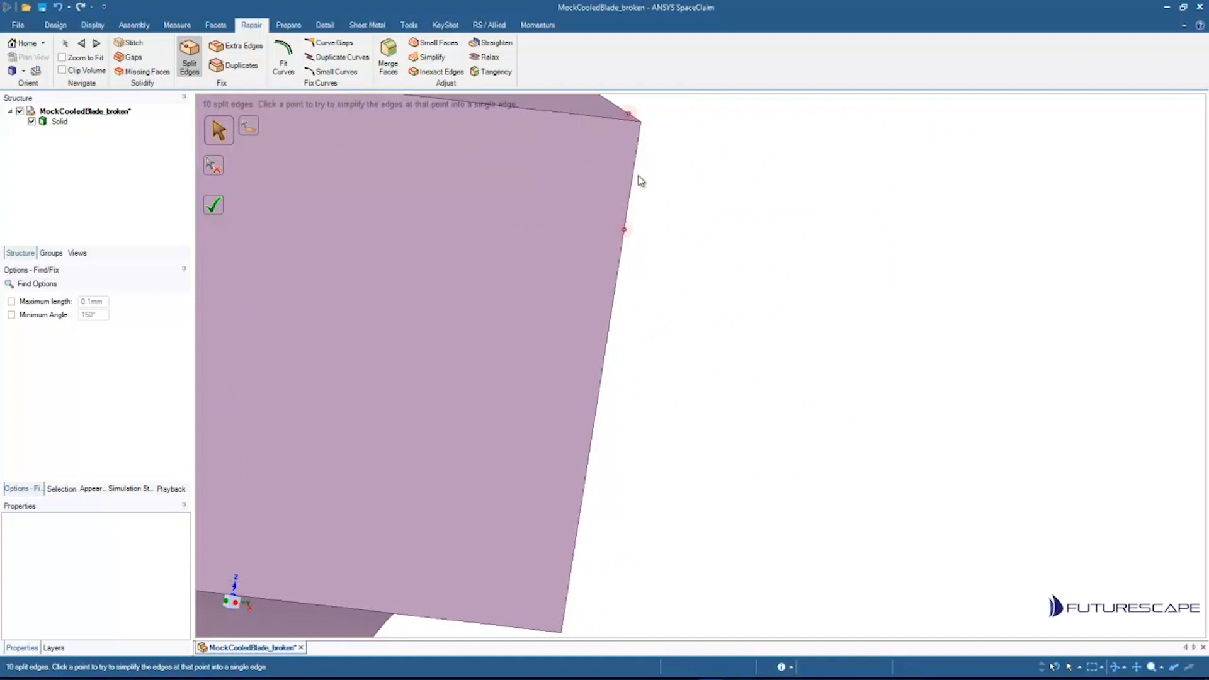
pyautogui.press('Escape')
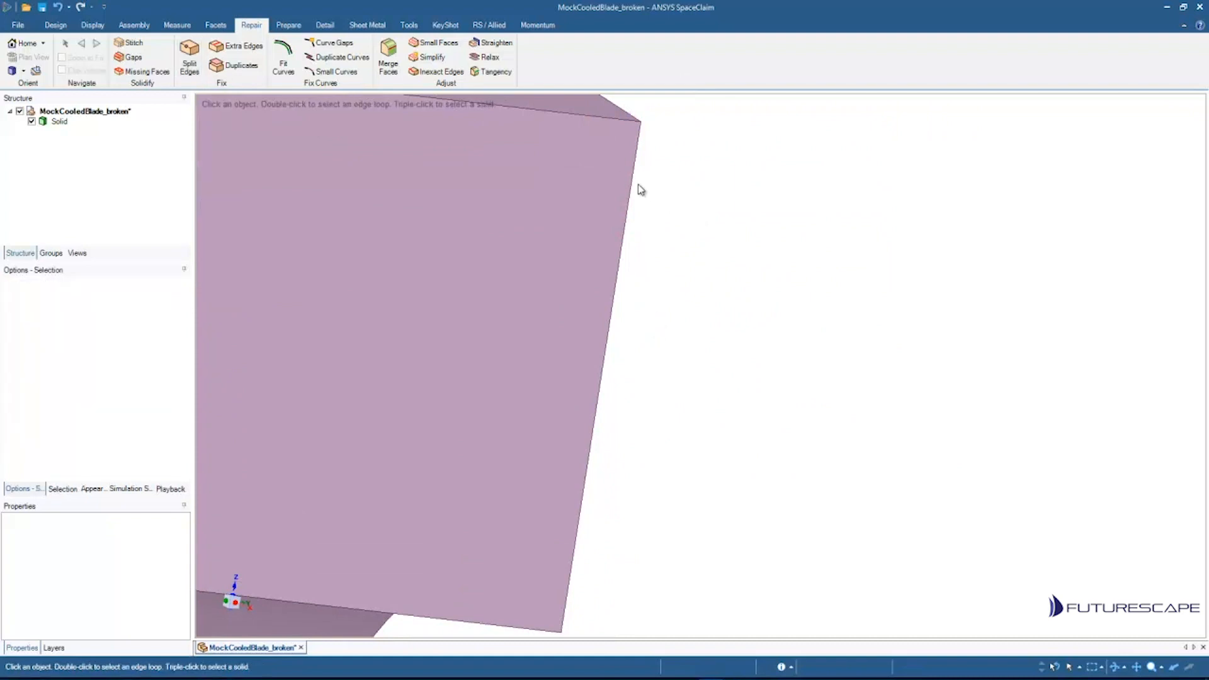
# Step: Select the edge segments on the platform's end face to inspect where the edge is split
pyautogui.click(635, 183)
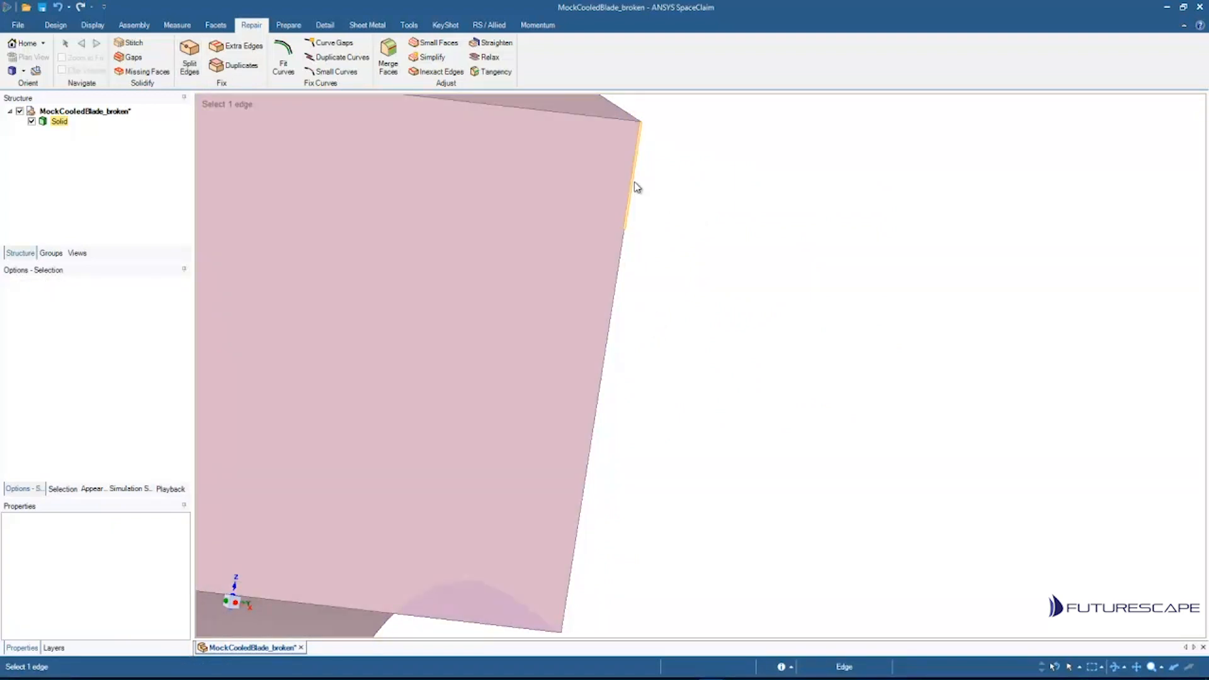
pyautogui.click(621, 261)
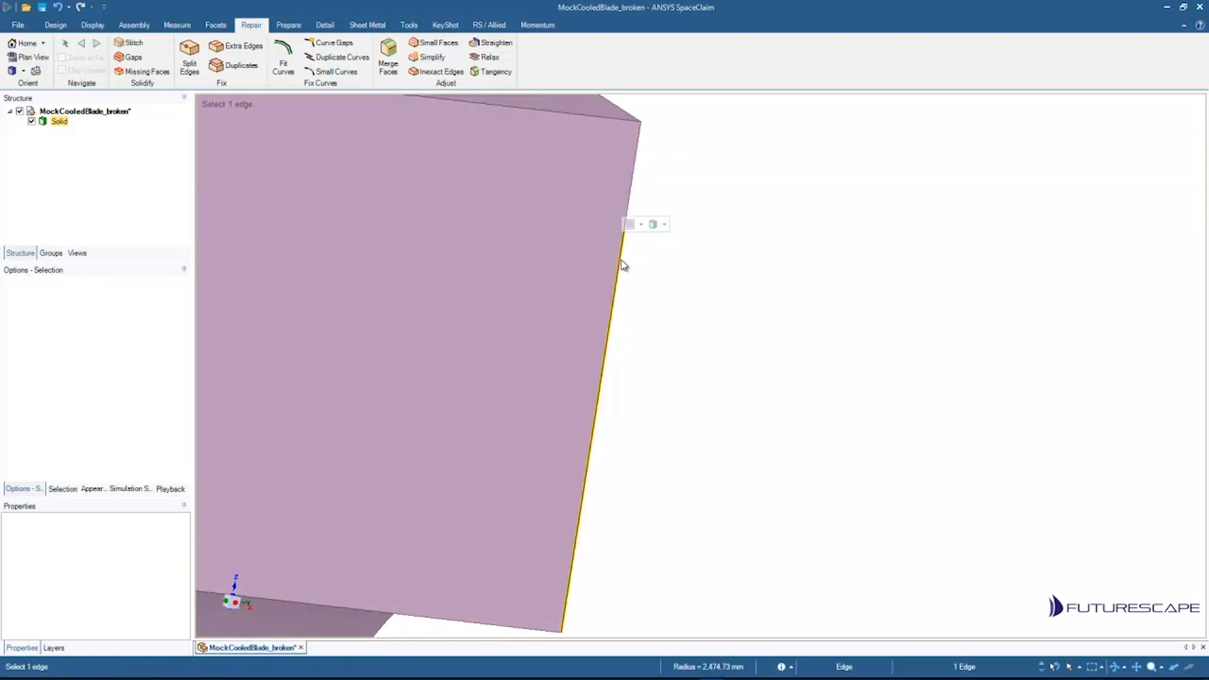
pyautogui.click(778, 222)
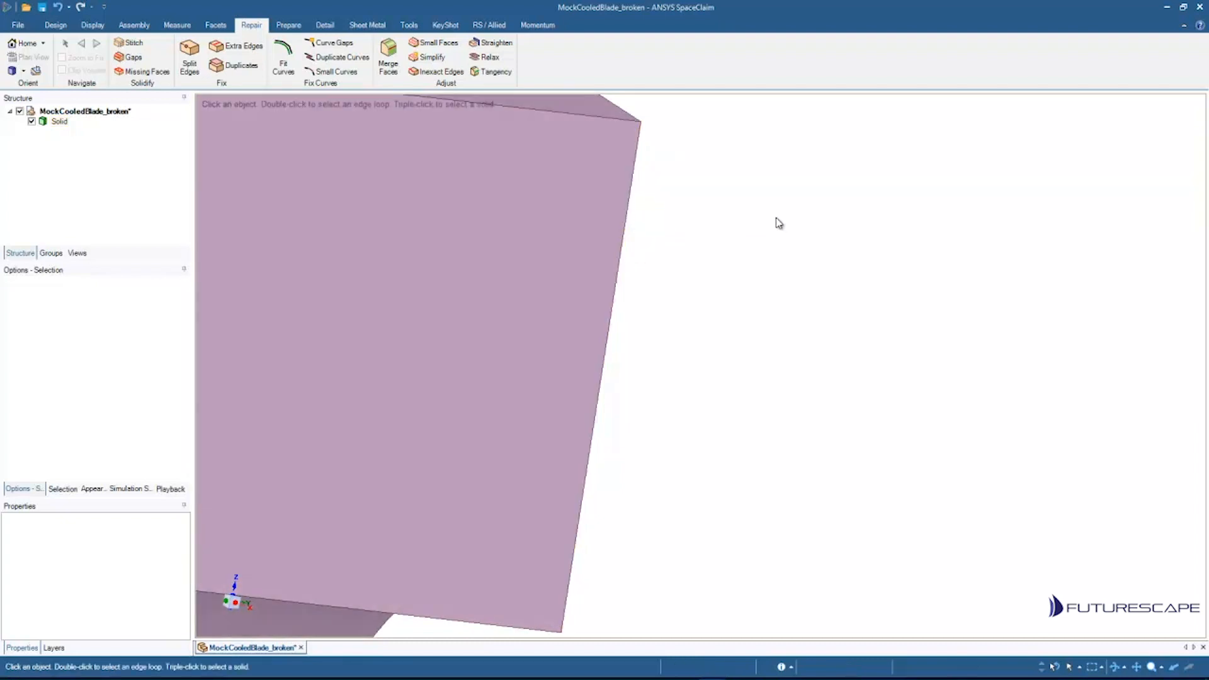
pyautogui.click(630, 199)
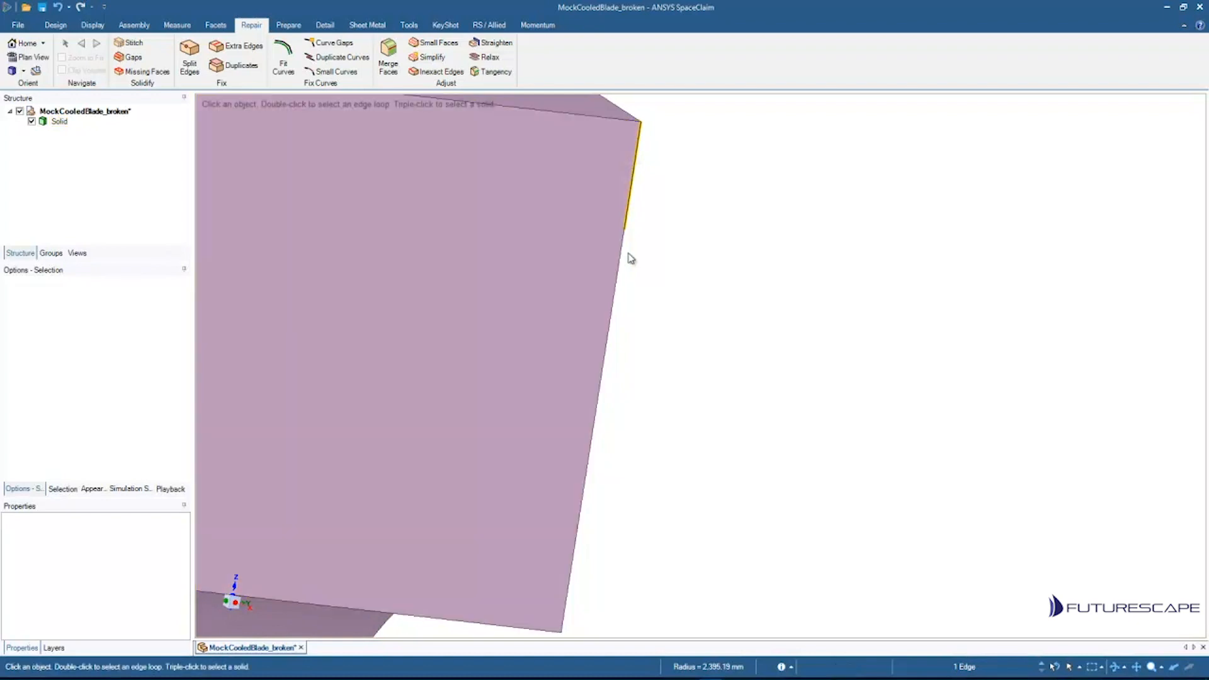
pyautogui.scroll(-2, 523, 232)
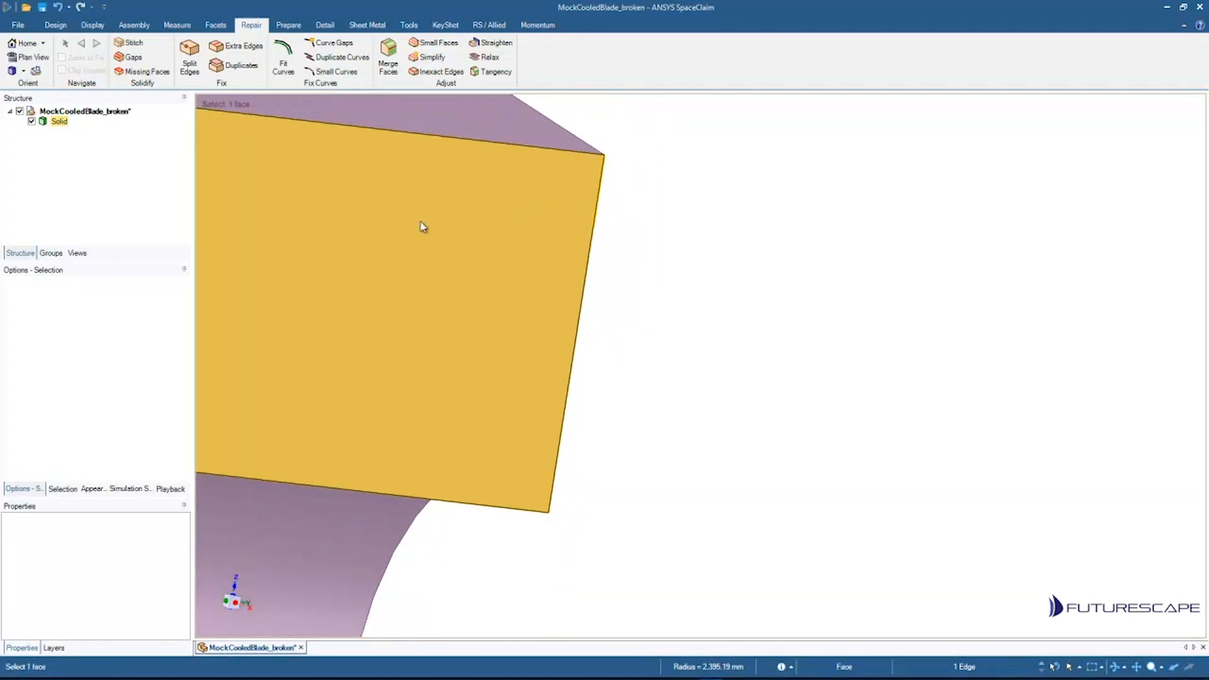
pyautogui.scroll(4, 534, 233)
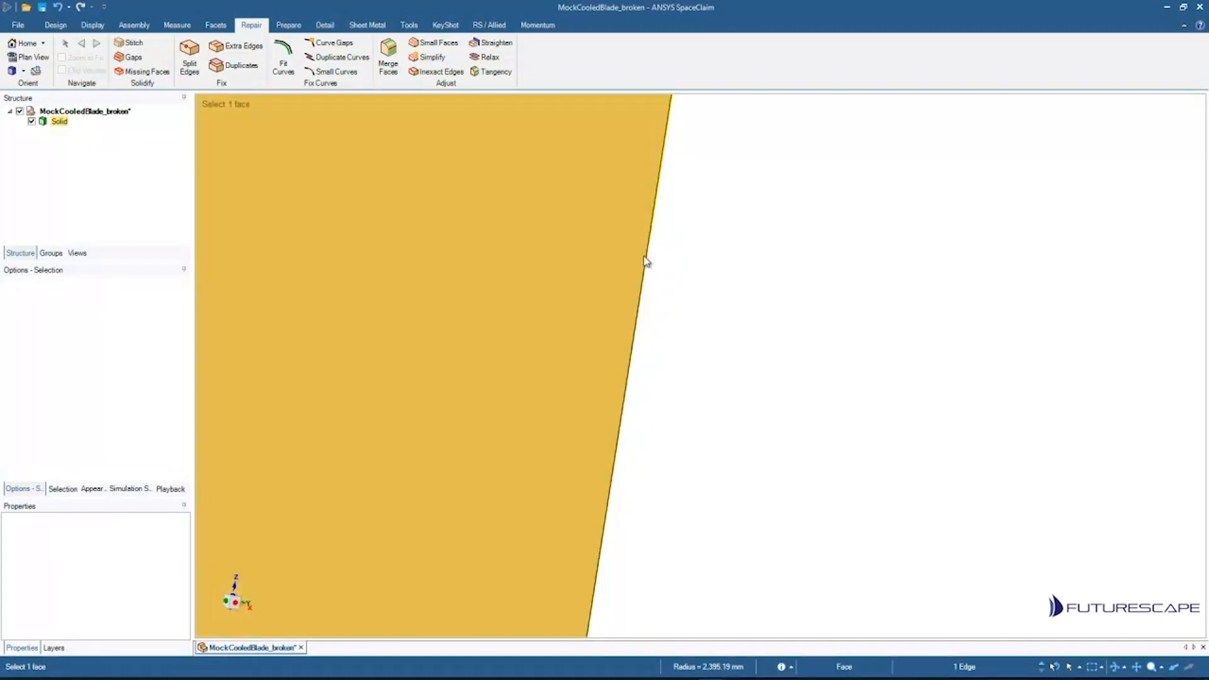
pyautogui.scroll(-3, 704, 283)
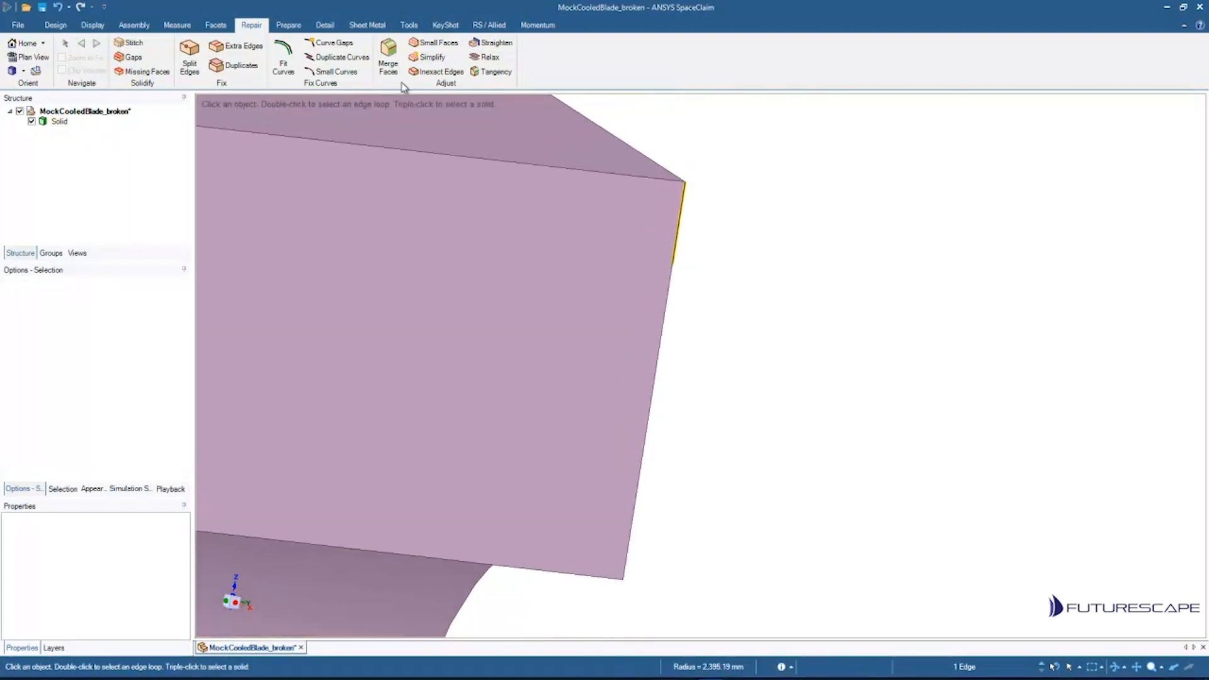
# Step: Rerun Split Edges, merge the split edge on the platform's end face, and fix all remaining split edges
pyautogui.click(189, 55)
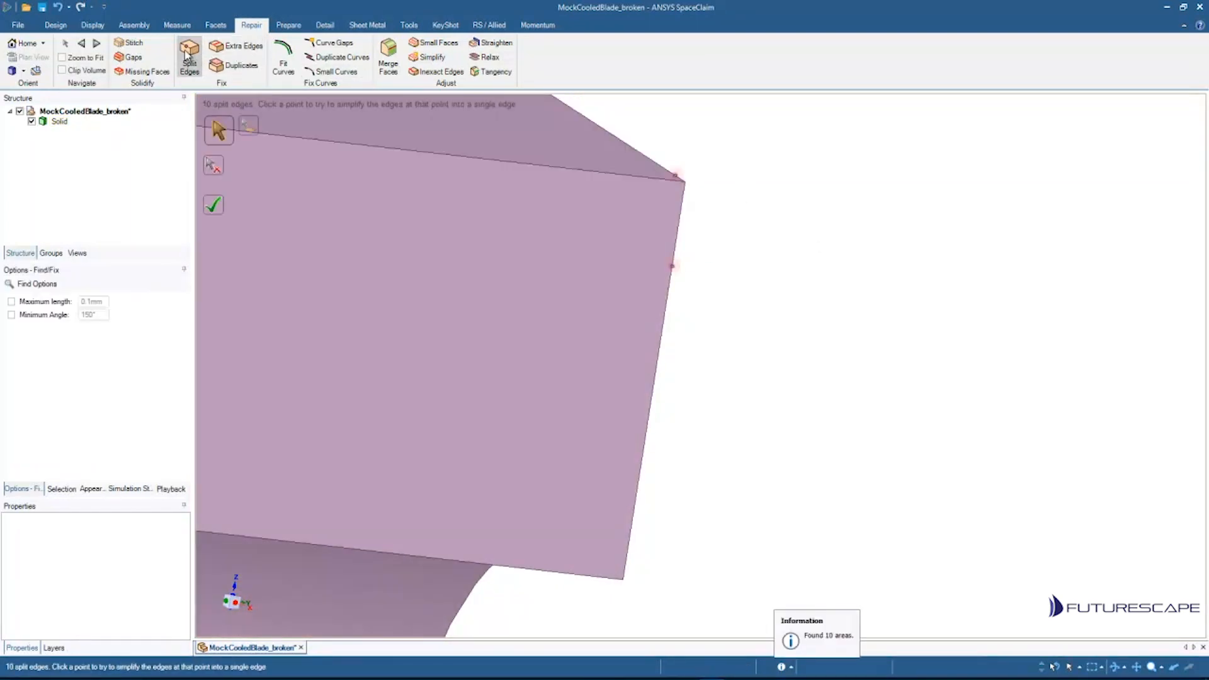
pyautogui.click(672, 265)
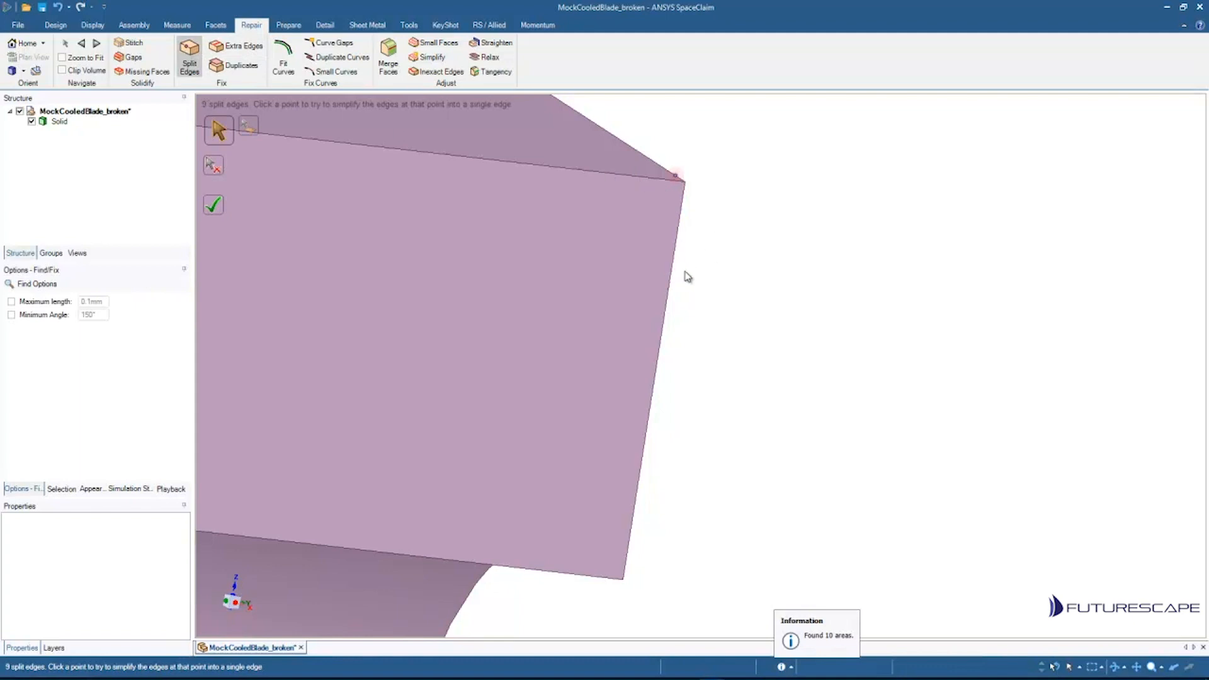
pyautogui.scroll(-2, 697, 238)
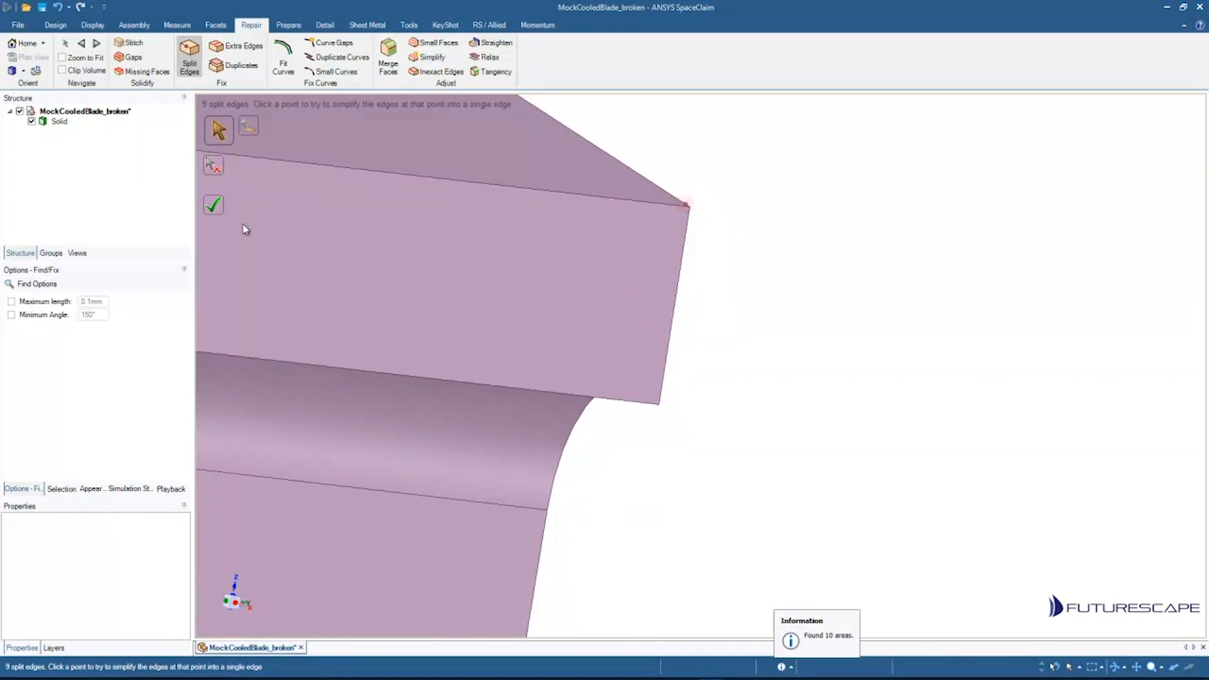
pyautogui.scroll(-5, 418, 224)
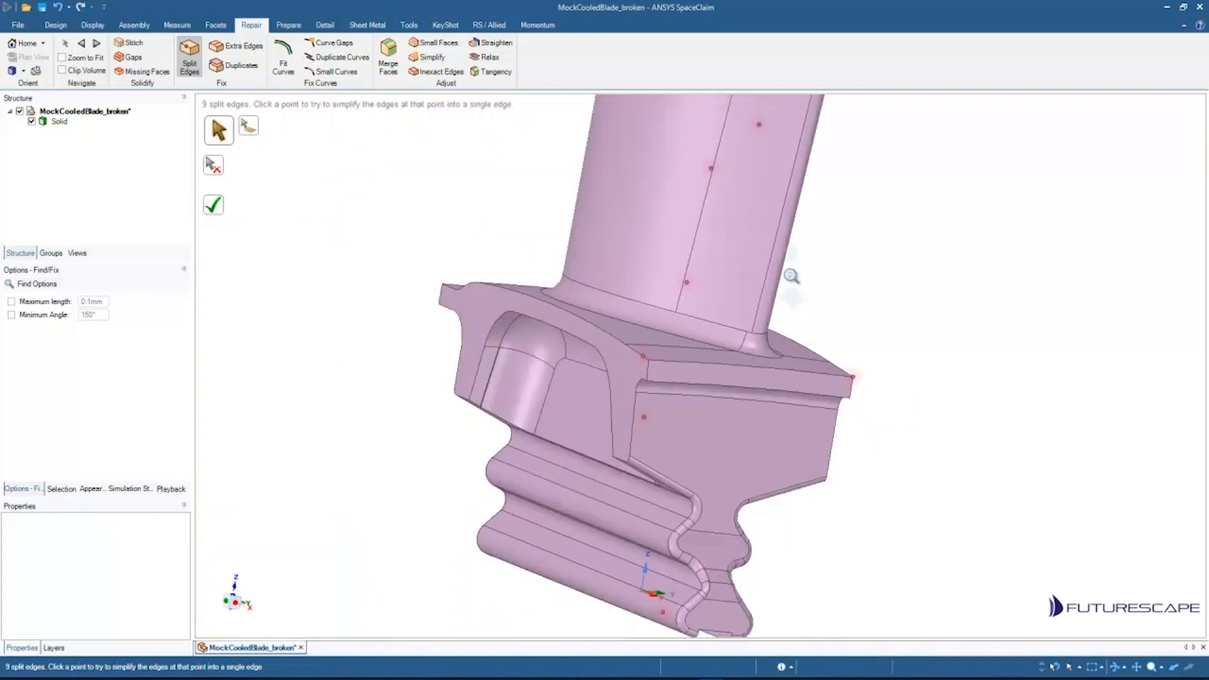
pyautogui.scroll(-4, 792, 276)
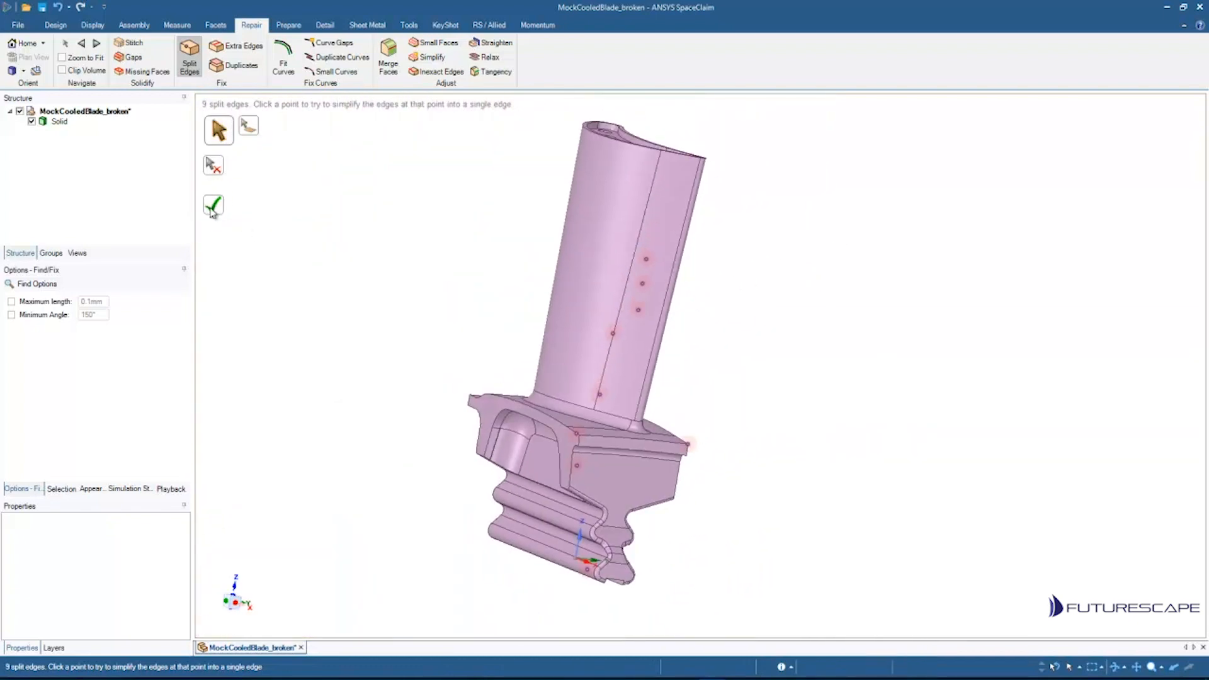
pyautogui.click(216, 210)
pyautogui.moveTo(689, 280); pyautogui.dragTo(378, 328, button='middle')
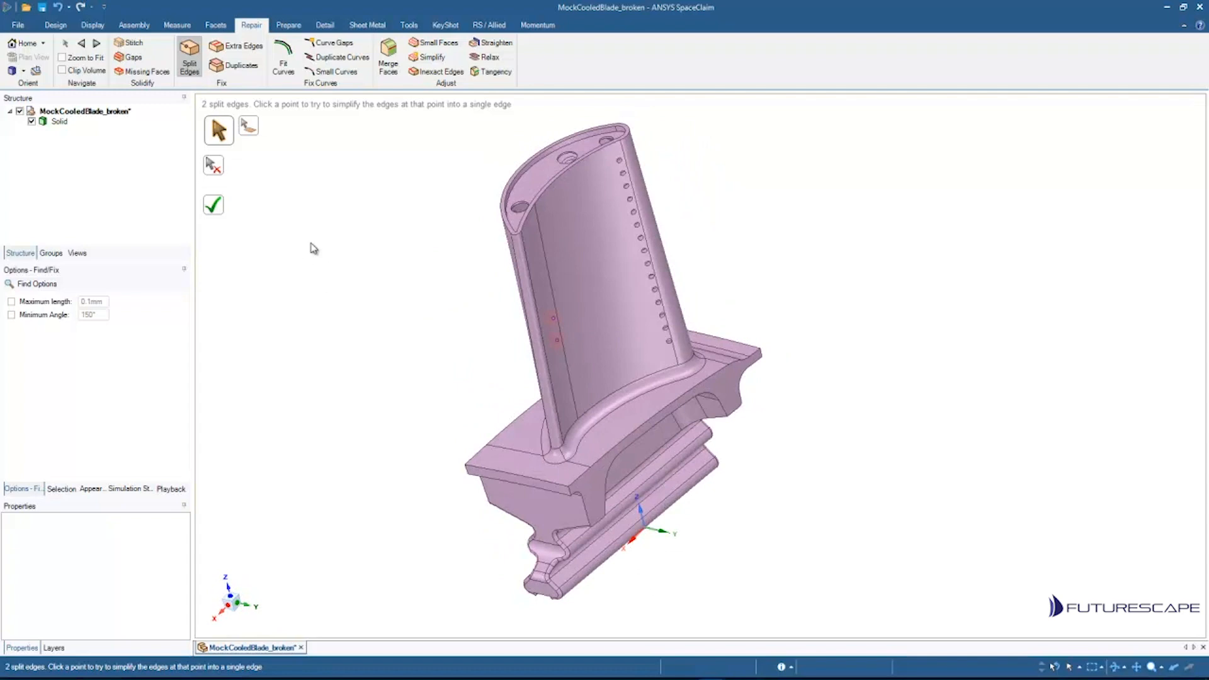
pyautogui.press('Escape')
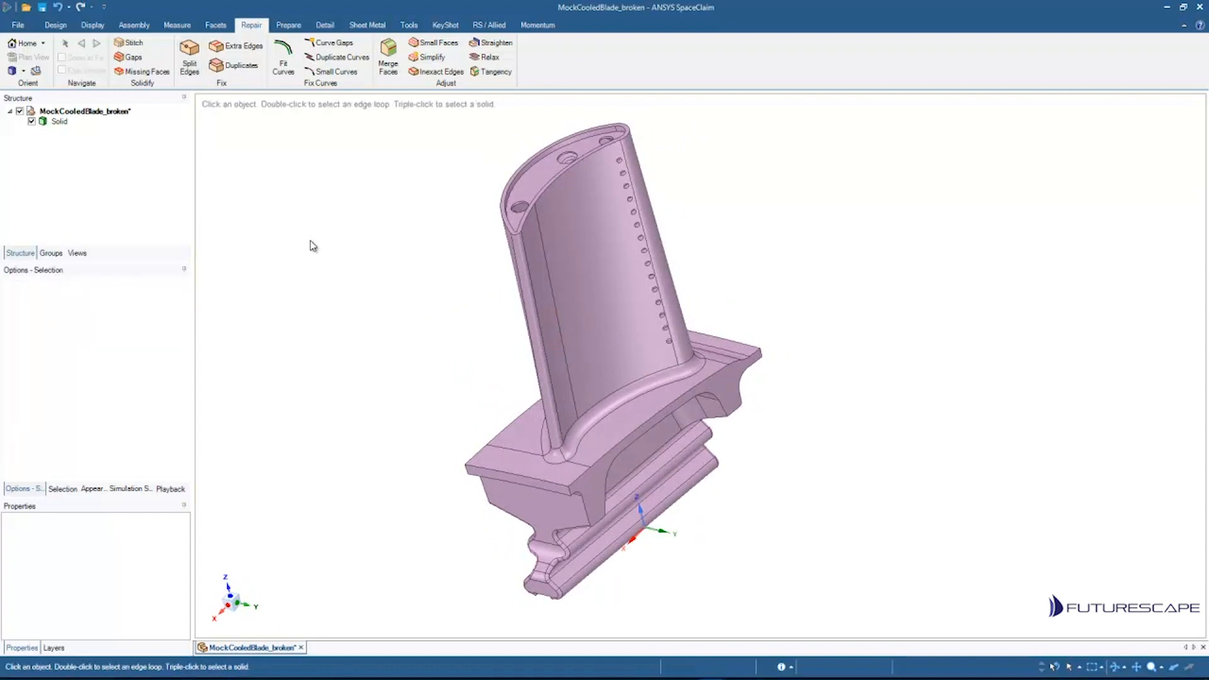
# Step: Run the Extra Edges tool and remove the detected extra edge along the root pocket's upper wall
pyautogui.moveTo(319, 258); pyautogui.dragTo(606, 252, button='middle')
pyautogui.moveTo(364, 240); pyautogui.dragTo(594, 348, button='middle')
pyautogui.moveTo(529, 300)
pyautogui.mouseDown(button='middle')
pyautogui.moveTo(512, 286)
pyautogui.moveTo(535, 297)
pyautogui.mouseUp(button='middle')
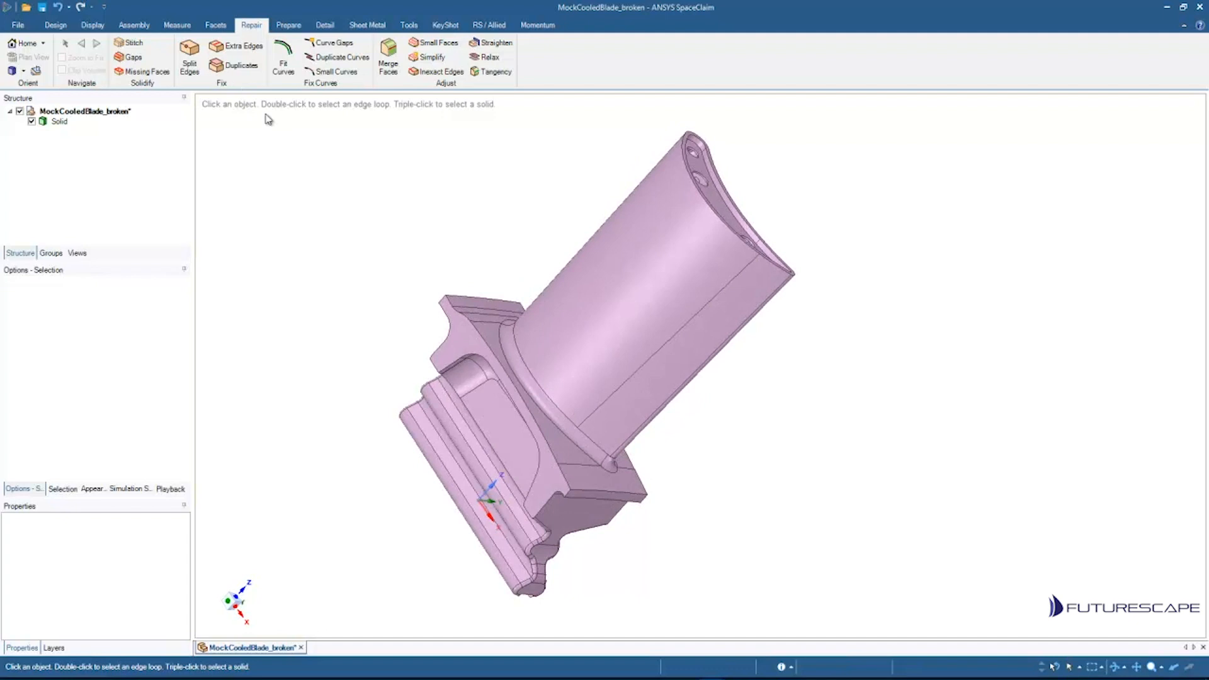
pyautogui.click(239, 54)
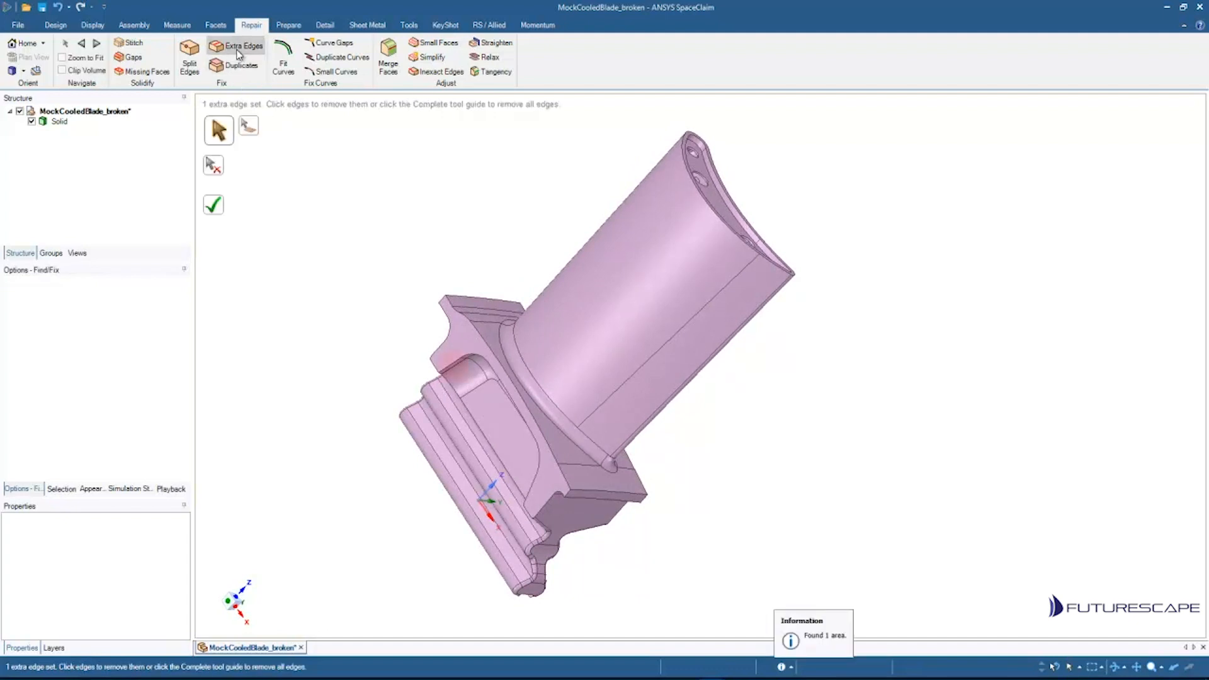
pyautogui.moveTo(376, 391); pyautogui.dragTo(640, 496, button='middle')
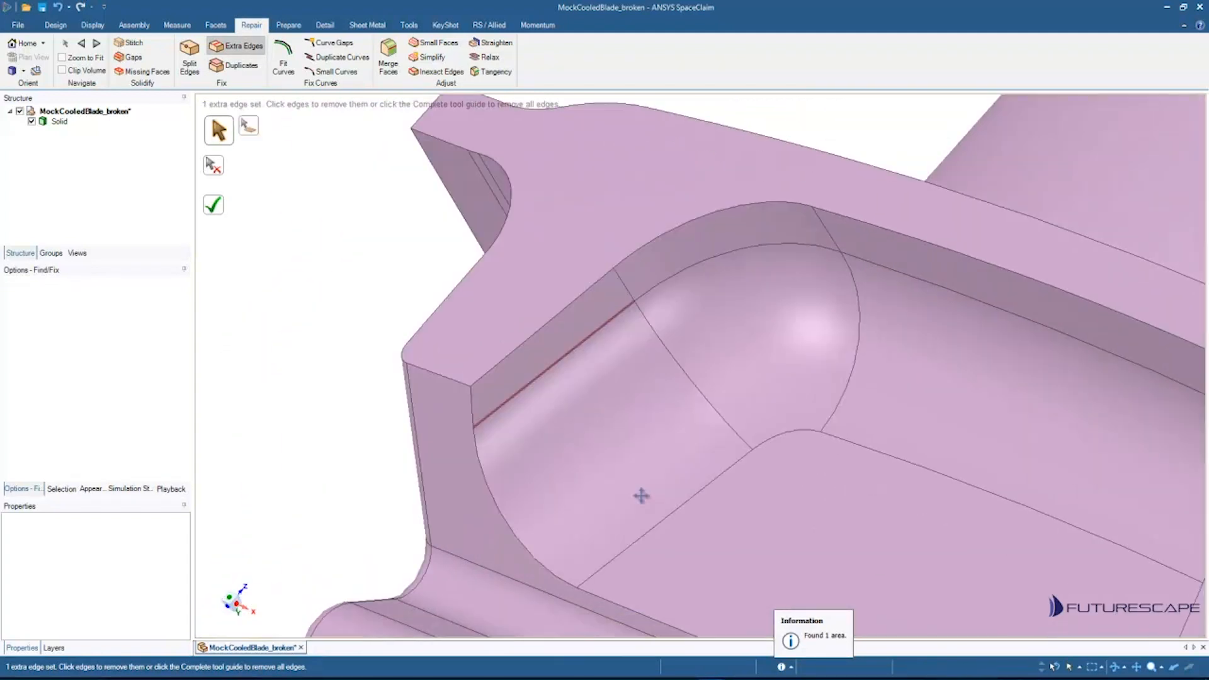
pyautogui.keyDown('ctrl'); pyautogui.moveTo(618, 339); pyautogui.dragTo(728, 394, button='middle'); pyautogui.keyUp('ctrl')
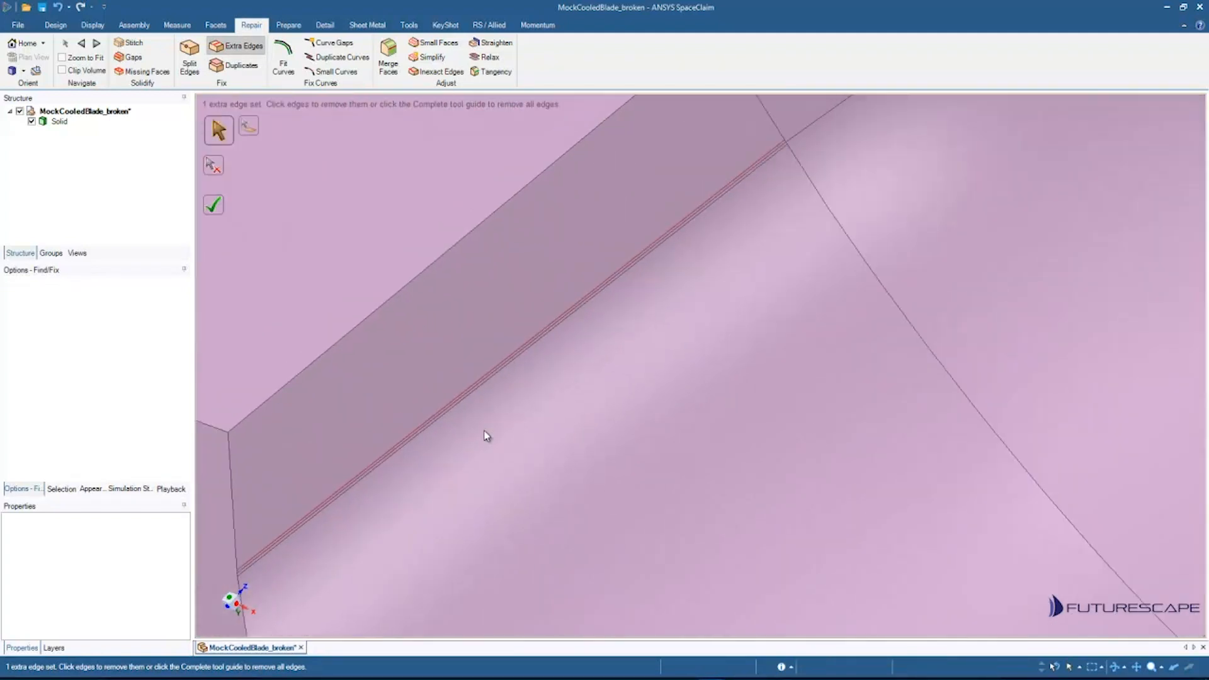
pyautogui.keyDown('ctrl'); pyautogui.moveTo(485, 437); pyautogui.dragTo(580, 273, button='middle'); pyautogui.keyUp('ctrl')
pyautogui.moveTo(612, 385)
pyautogui.mouseDown(button='middle')
pyautogui.moveTo(592, 356)
pyautogui.moveTo(608, 387)
pyautogui.mouseUp(button='middle')
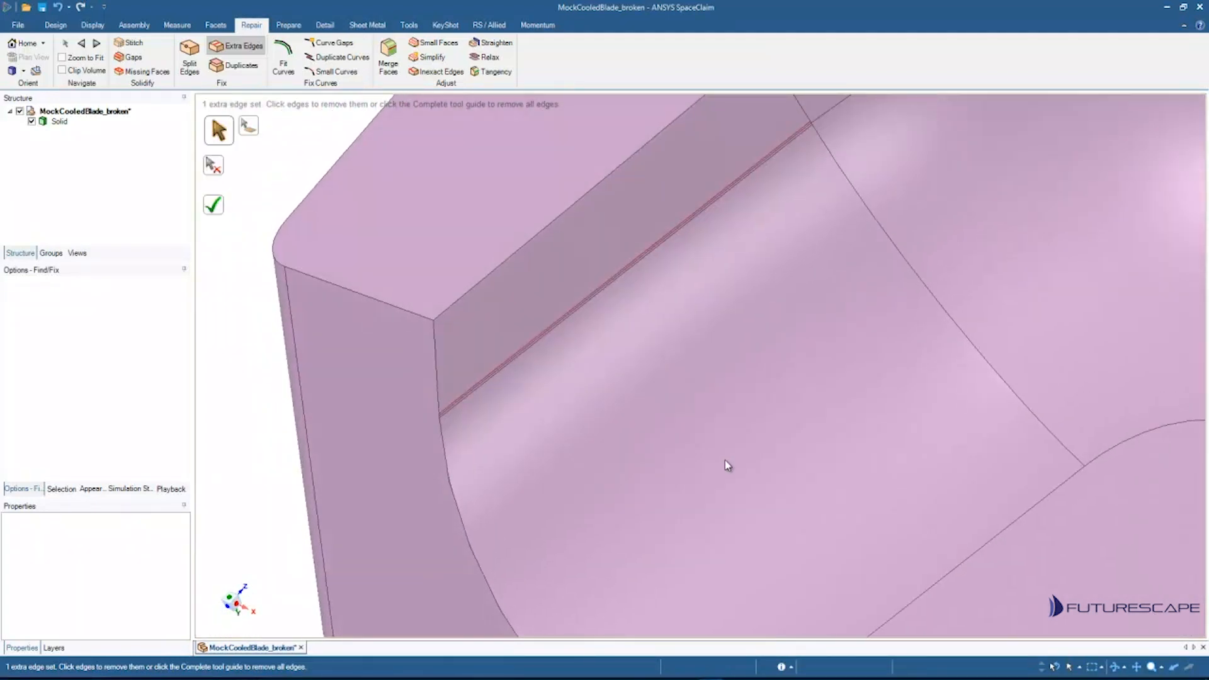
pyautogui.click(595, 300)
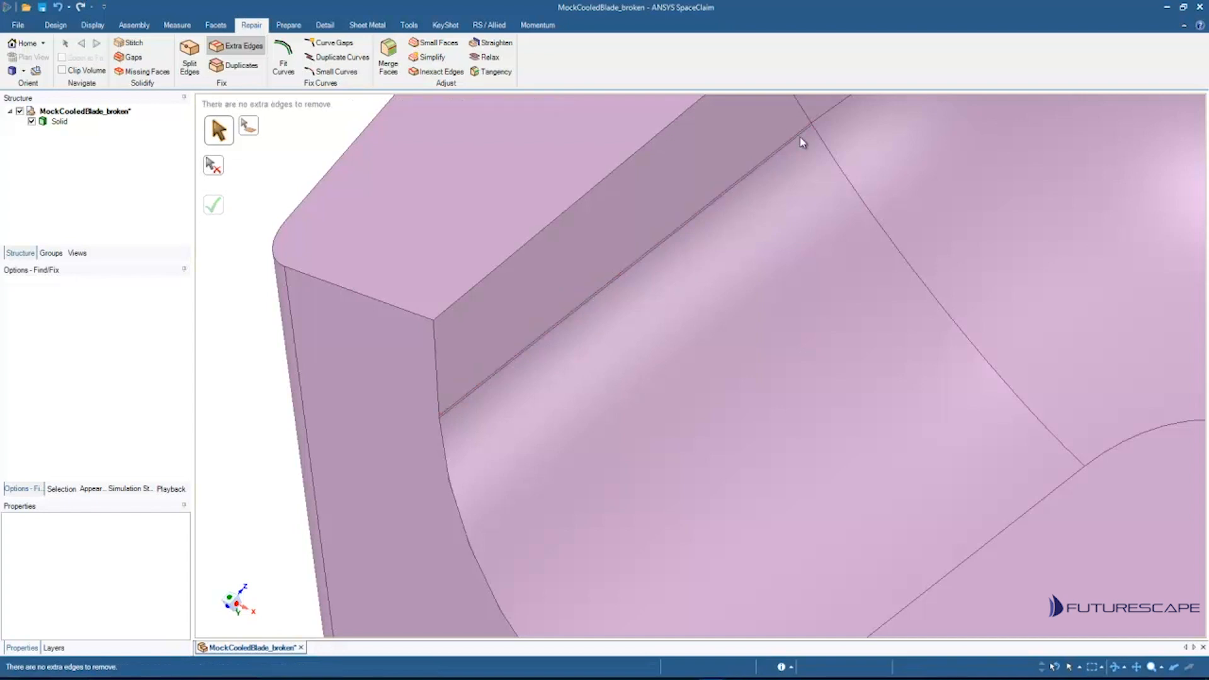
# Step: Zoom in on the pocket wall edge to examine the thin strip left along it
pyautogui.scroll(5, 701, 353)
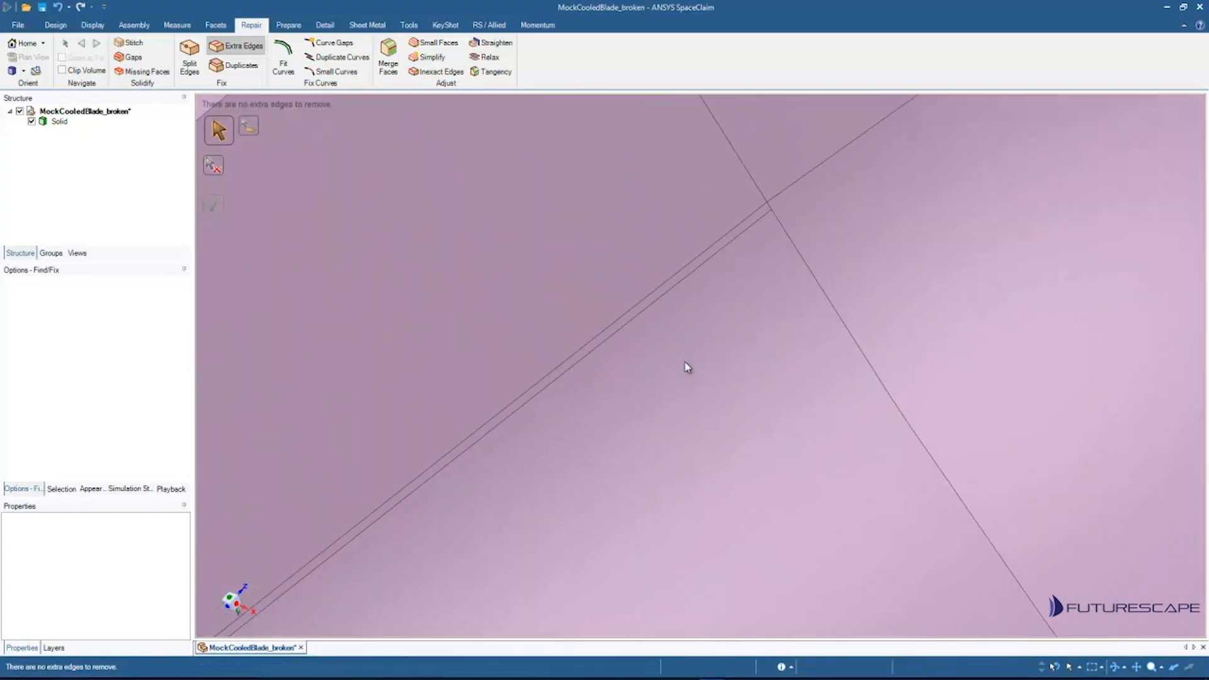
pyautogui.keyDown('shift'); pyautogui.moveTo(389, 227); pyautogui.dragTo(389, 177, button='middle'); pyautogui.keyUp('shift')
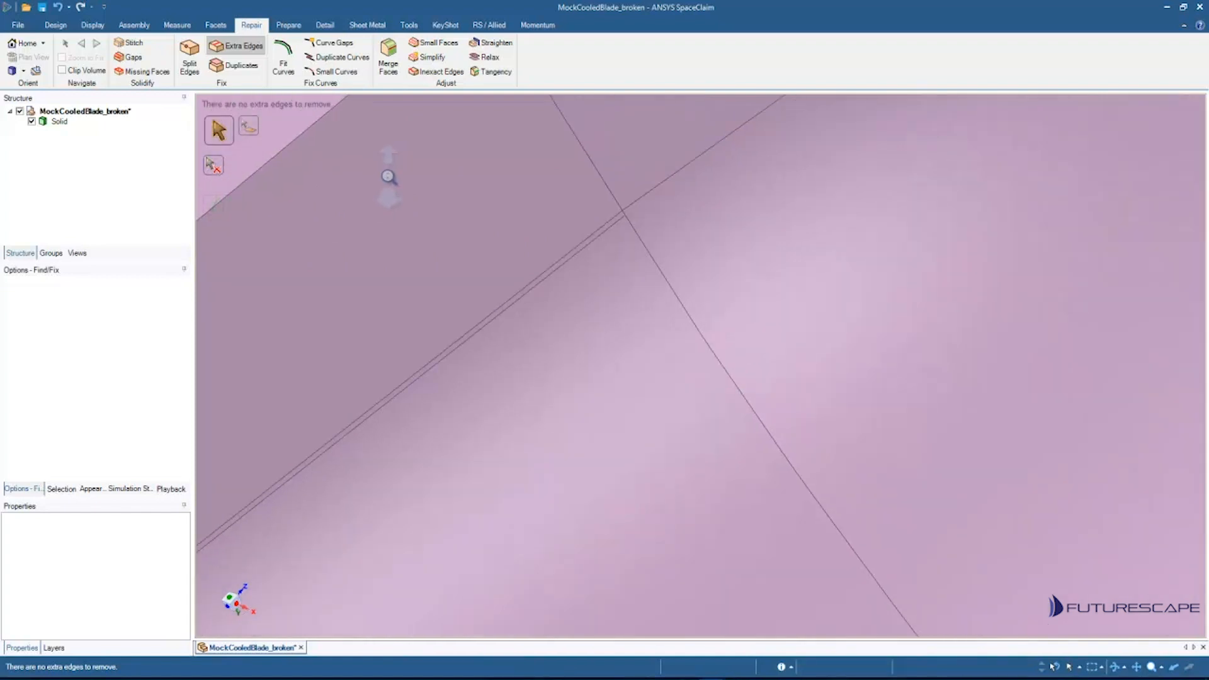
pyautogui.keyDown('shift'); pyautogui.moveTo(436, 304); pyautogui.dragTo(436, 262, button='middle'); pyautogui.keyUp('shift')
pyautogui.keyDown('ctrl'); pyautogui.moveTo(443, 345); pyautogui.dragTo(557, 274, button='middle'); pyautogui.keyUp('ctrl')
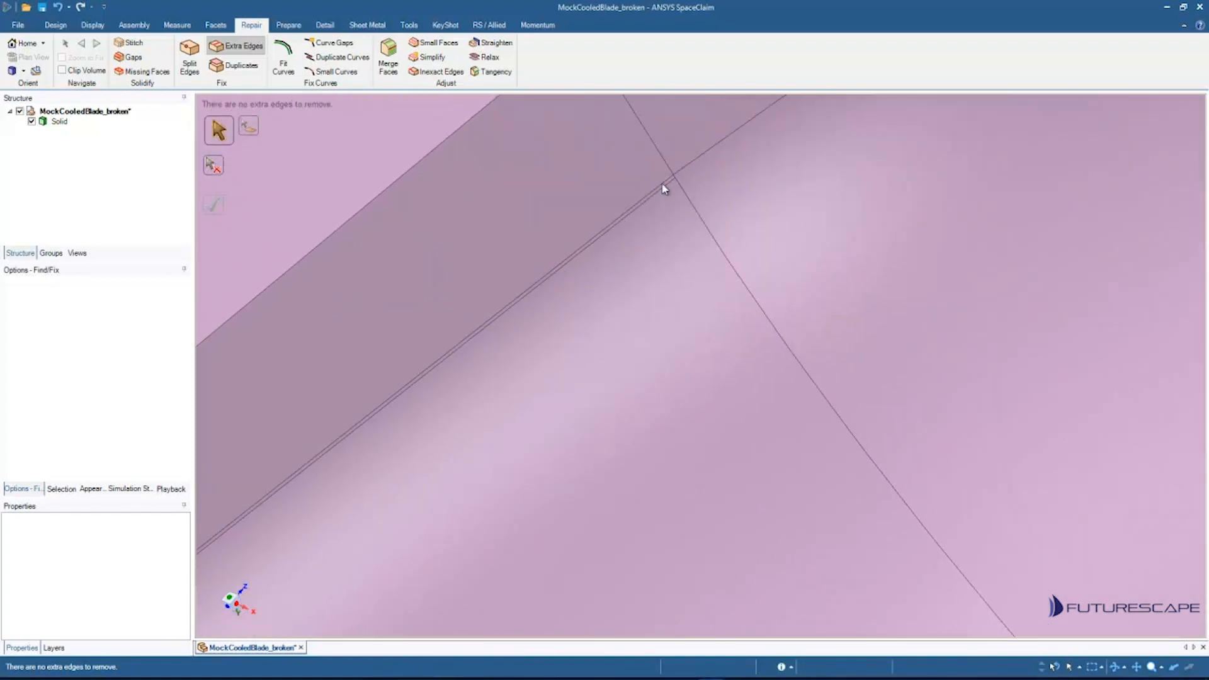
pyautogui.keyDown('shift'); pyautogui.moveTo(662, 185); pyautogui.dragTo(623, 386, button='middle'); pyautogui.keyUp('shift')
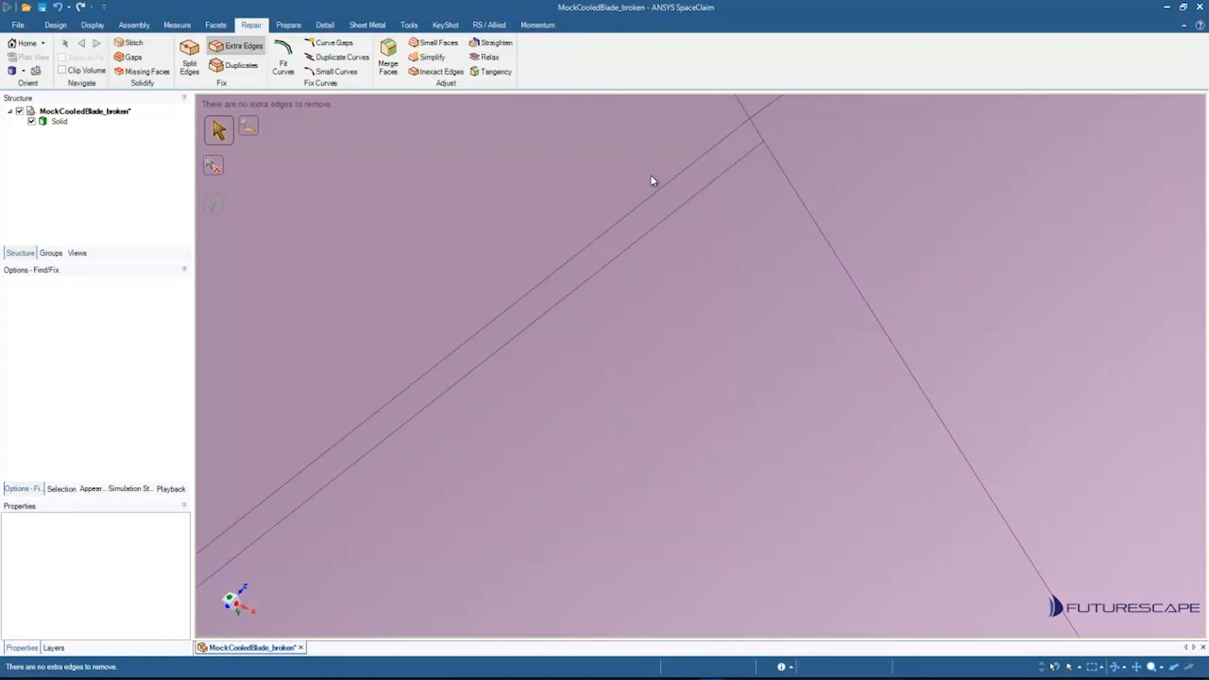
pyautogui.keyDown('shift'); pyautogui.moveTo(650, 179); pyautogui.dragTo(647, 116, button='middle'); pyautogui.keyUp('shift')
pyautogui.keyDown('ctrl'); pyautogui.moveTo(552, 189); pyautogui.dragTo(758, 224, button='middle'); pyautogui.keyUp('ctrl')
pyautogui.keyDown('shift'); pyautogui.moveTo(790, 267); pyautogui.dragTo(792, 173, button='middle'); pyautogui.keyUp('shift')
pyautogui.keyDown('ctrl'); pyautogui.moveTo(674, 280); pyautogui.dragTo(888, 201, button='middle'); pyautogui.keyUp('ctrl')
pyautogui.keyDown('shift'); pyautogui.moveTo(810, 328); pyautogui.dragTo(810, 264, button='middle'); pyautogui.keyUp('shift')
pyautogui.keyDown('ctrl'); pyautogui.moveTo(745, 353); pyautogui.dragTo(843, 209, button='middle'); pyautogui.keyUp('ctrl')
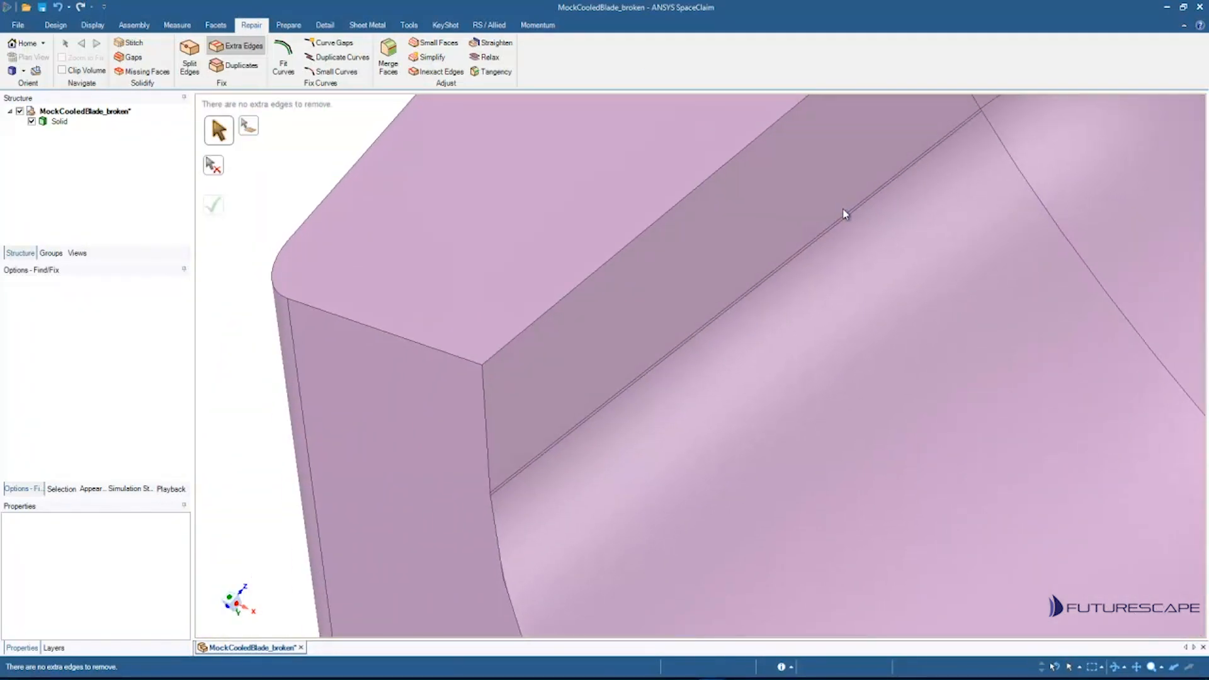
# Step: Run the Duplicates check and inspect the pocket wall edge area closely
pyautogui.click(238, 69)
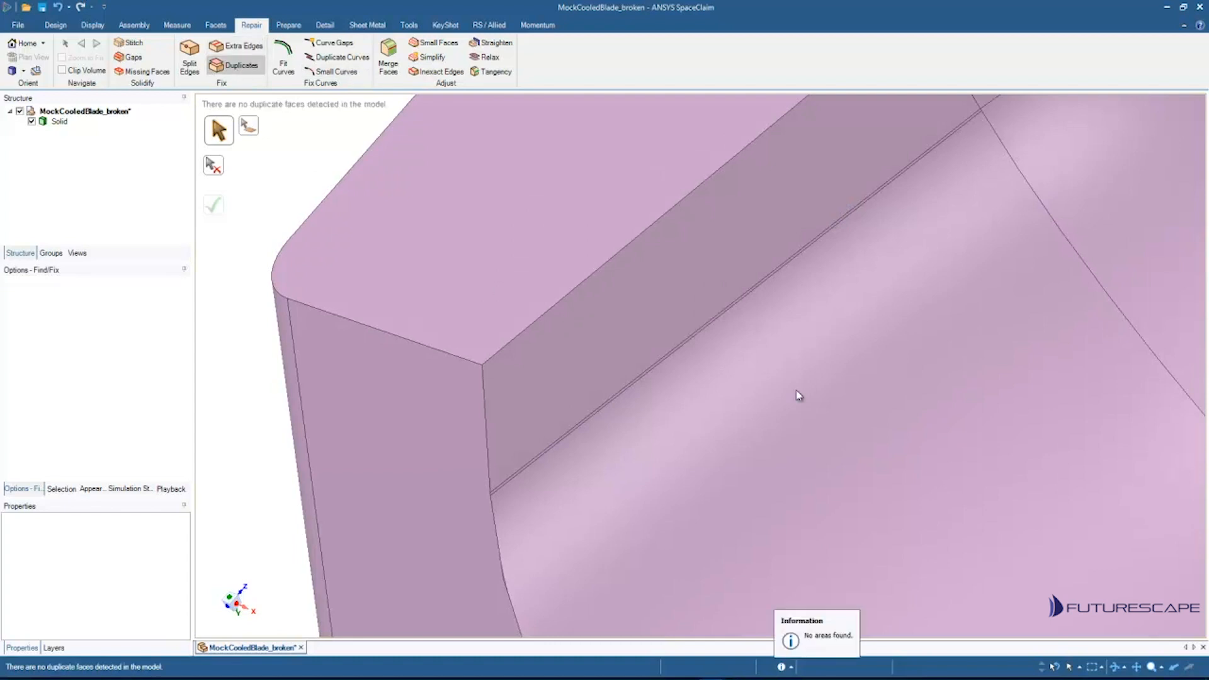
pyautogui.scroll(-5, 739, 440)
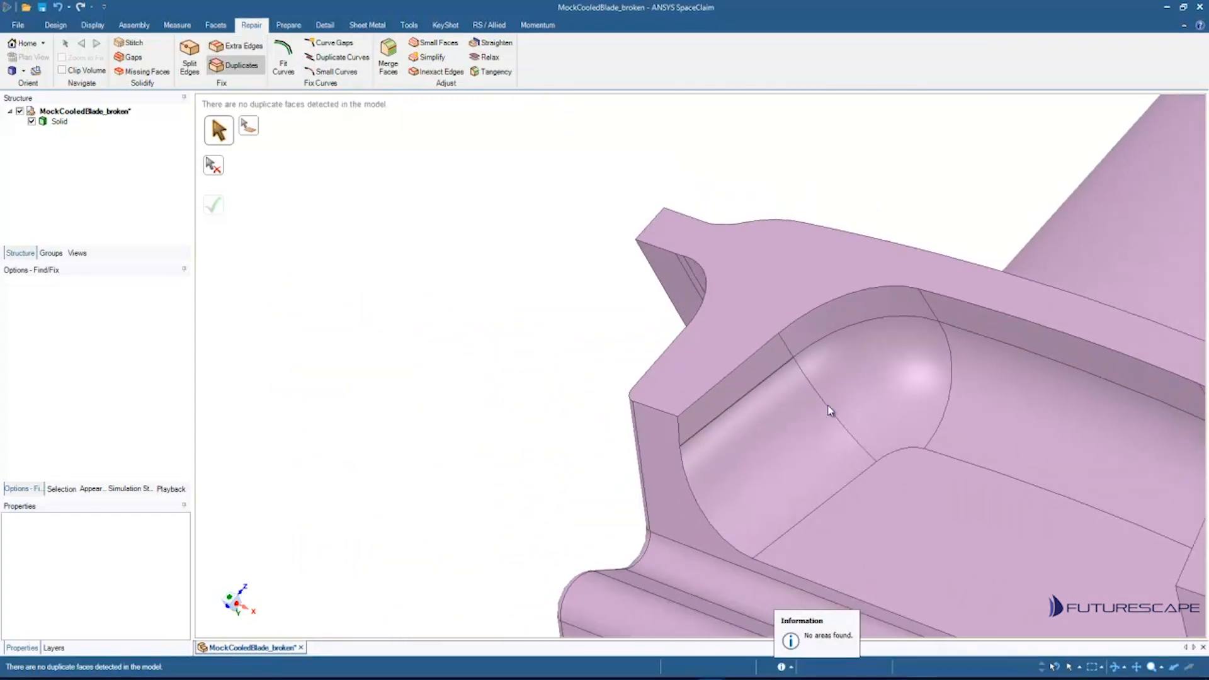
pyautogui.moveTo(757, 312); pyautogui.dragTo(724, 377, button='middle')
pyautogui.scroll(8, 724, 376)
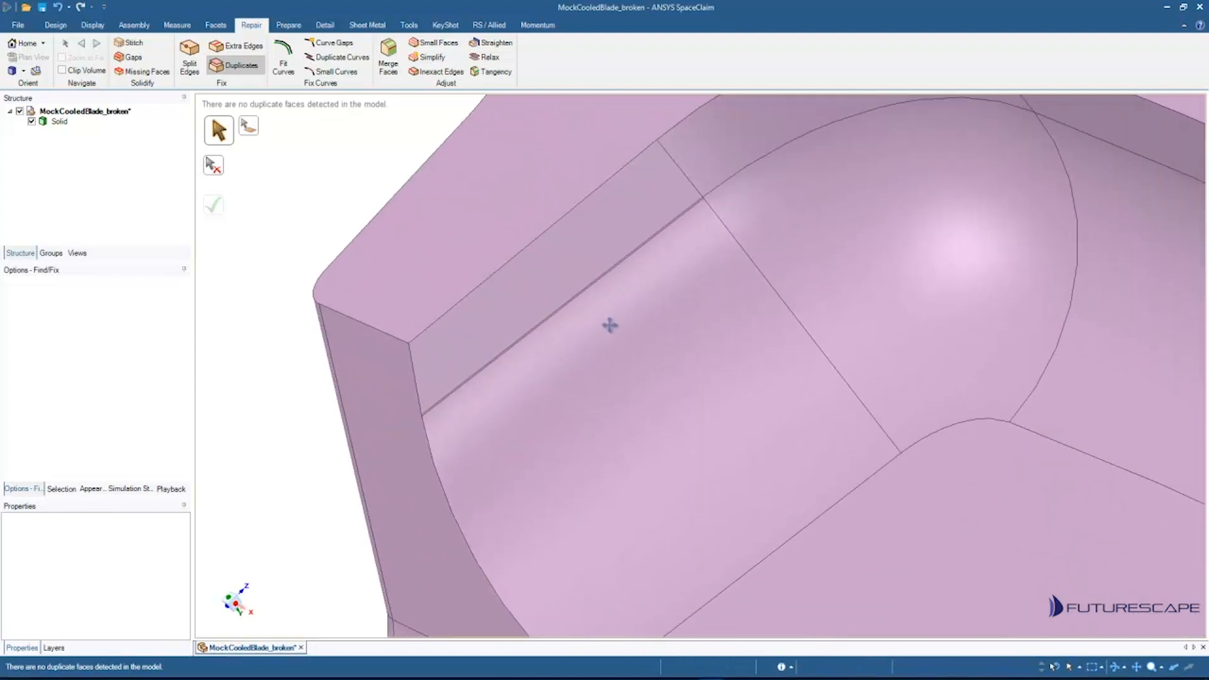
pyautogui.moveTo(596, 351)
pyautogui.mouseDown(button='middle')
pyautogui.moveTo(633, 321)
pyautogui.moveTo(615, 346)
pyautogui.mouseUp(button='middle')
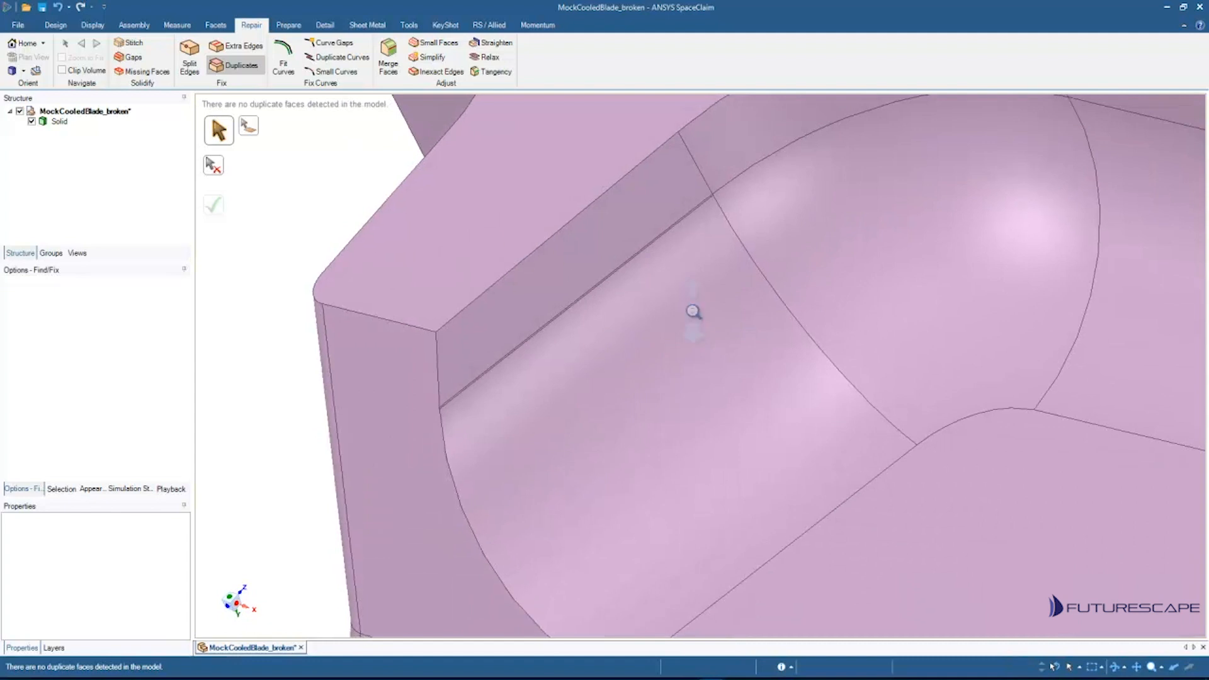
pyautogui.scroll(5, 681, 365)
pyautogui.scroll(-2, 723, 292)
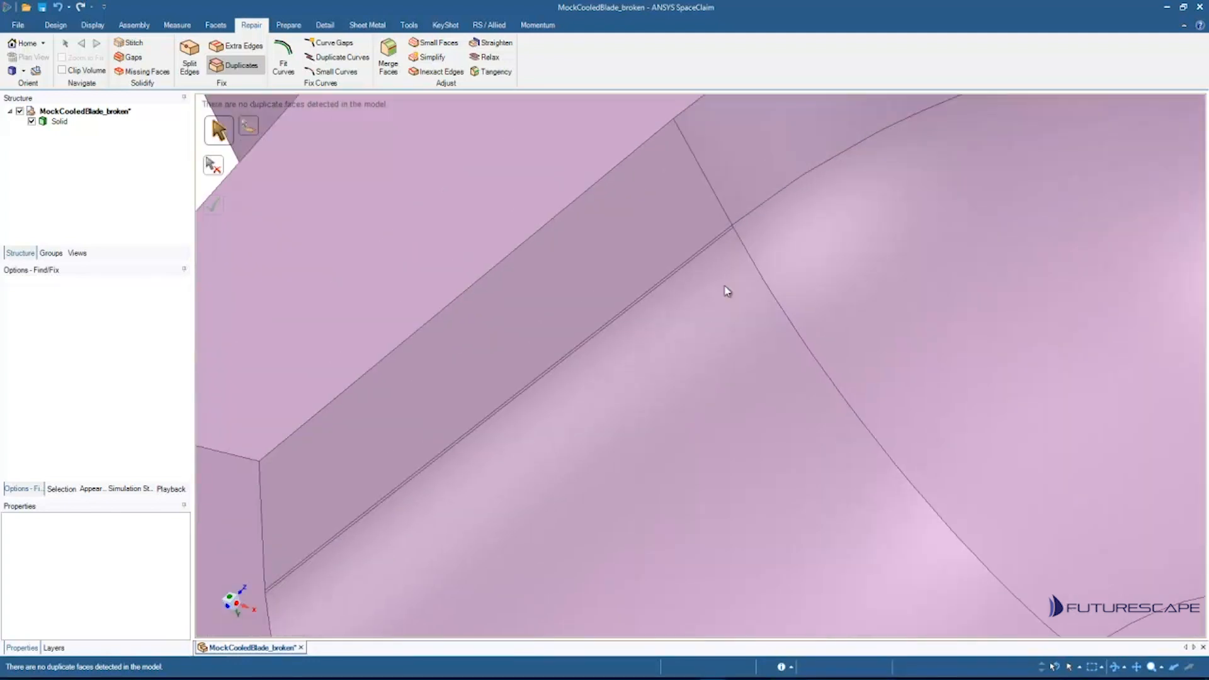
pyautogui.scroll(6, 720, 372)
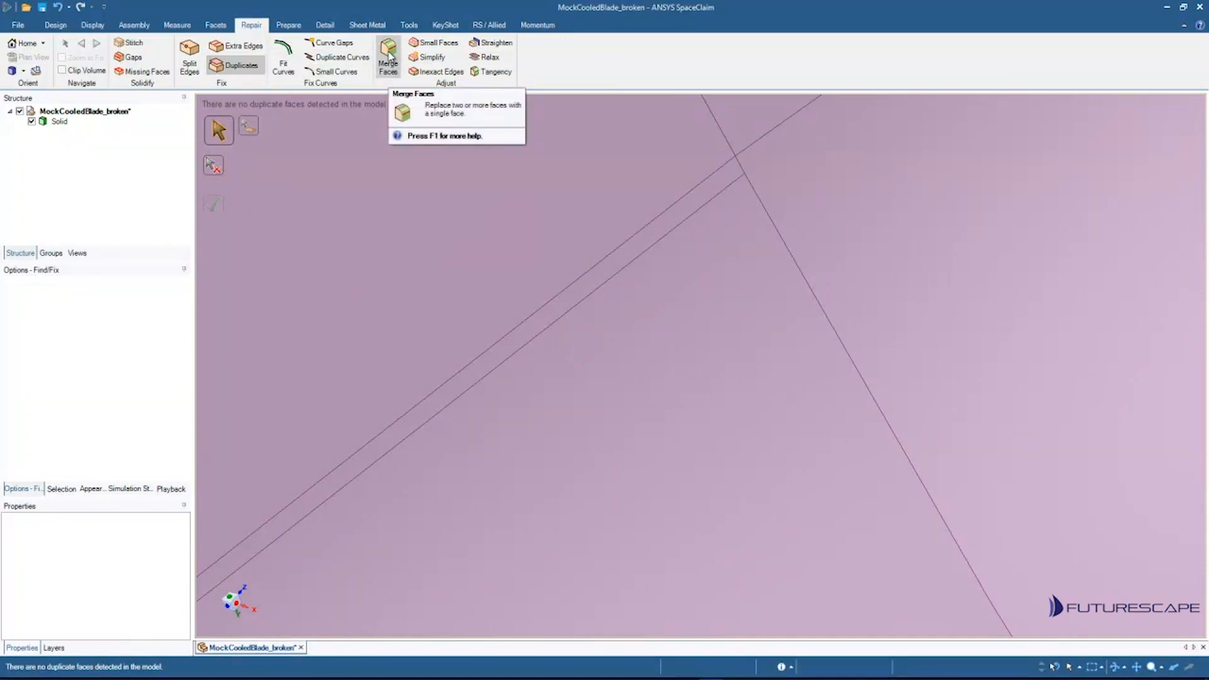
# Step: Try to merge the pocket wall face with the thin sliver face beside it using Merge Faces
pyautogui.click(388, 56)
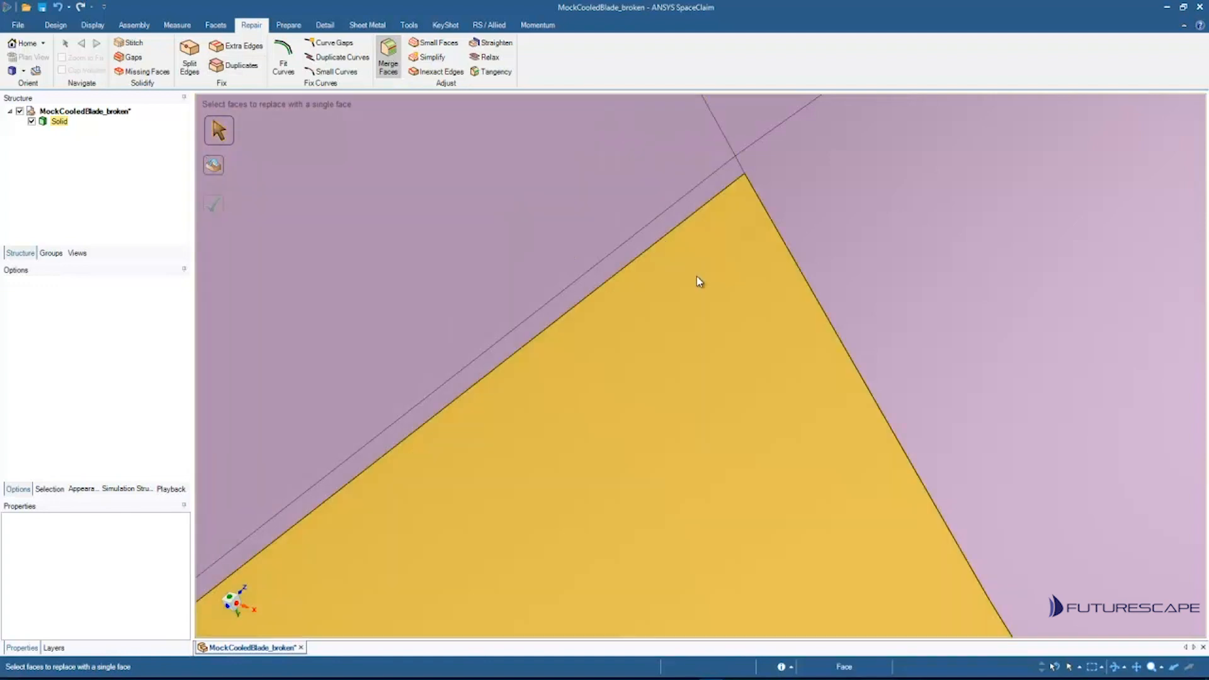
pyautogui.click(696, 278)
pyautogui.click(675, 225)
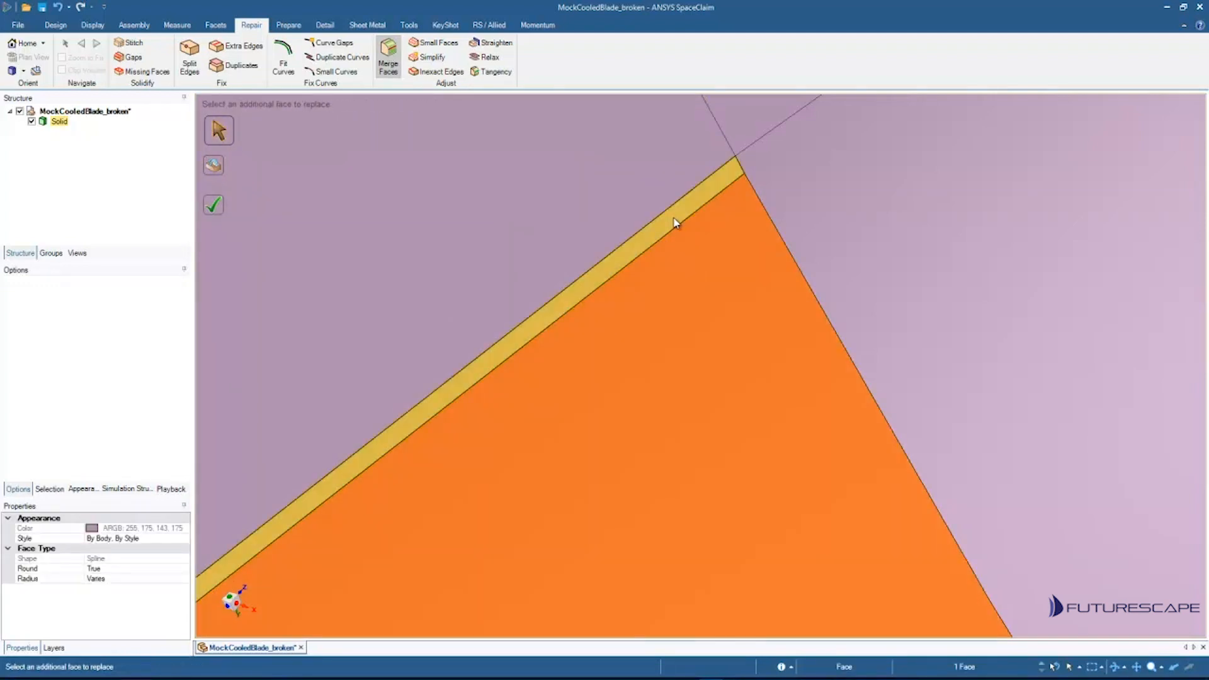
pyautogui.click(674, 222)
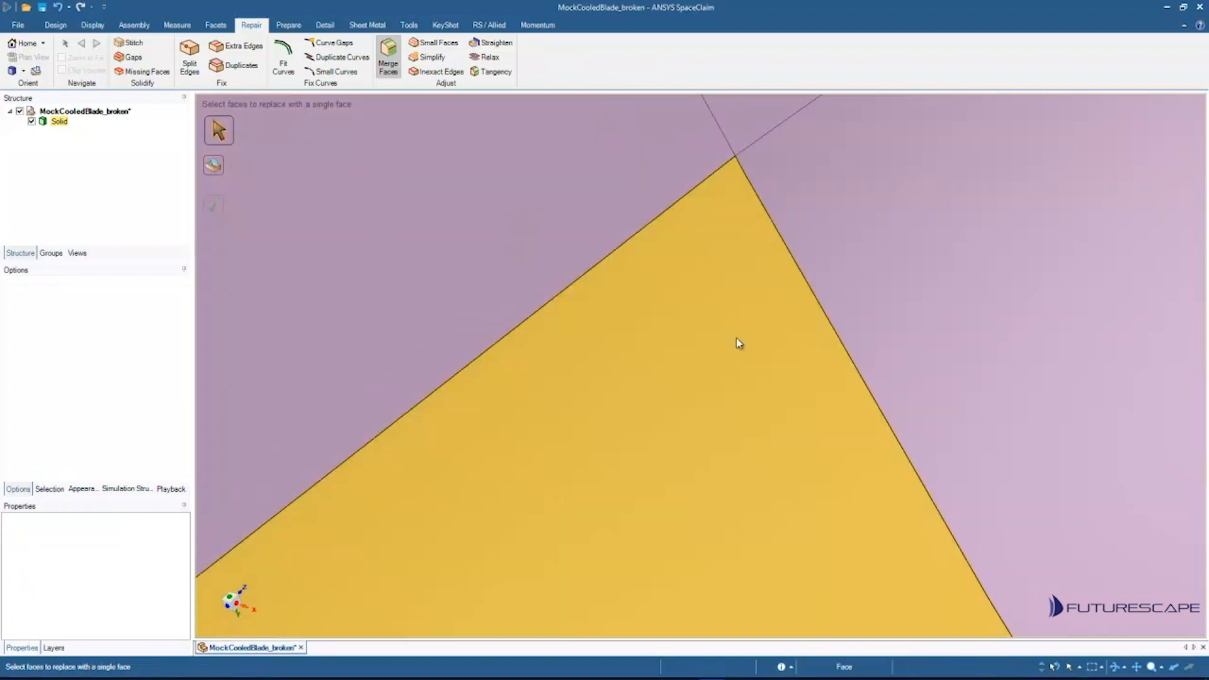
pyautogui.keyDown('ctrl'); pyautogui.moveTo(735, 339); pyautogui.dragTo(773, 313, button='middle'); pyautogui.keyUp('ctrl')
pyautogui.keyDown('ctrl'); pyautogui.moveTo(738, 428); pyautogui.dragTo(611, 195, button='middle'); pyautogui.keyUp('ctrl')
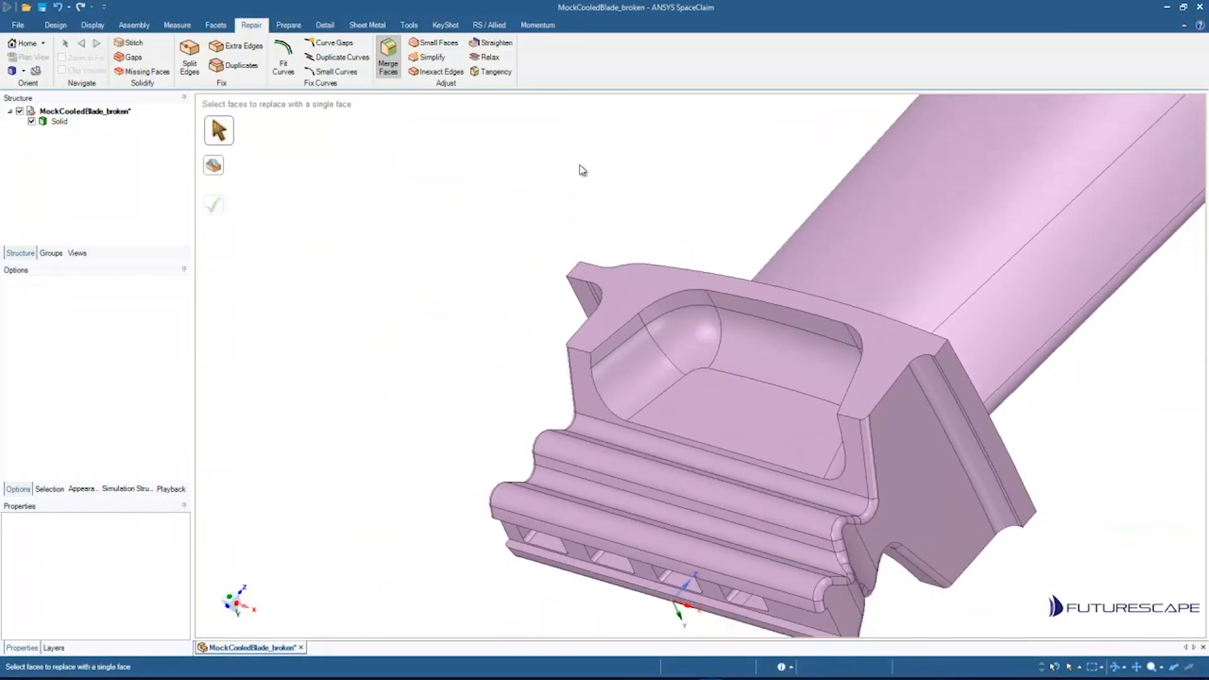
# Step: Run the Small Faces check and clear the current face selection
pyautogui.click(423, 44)
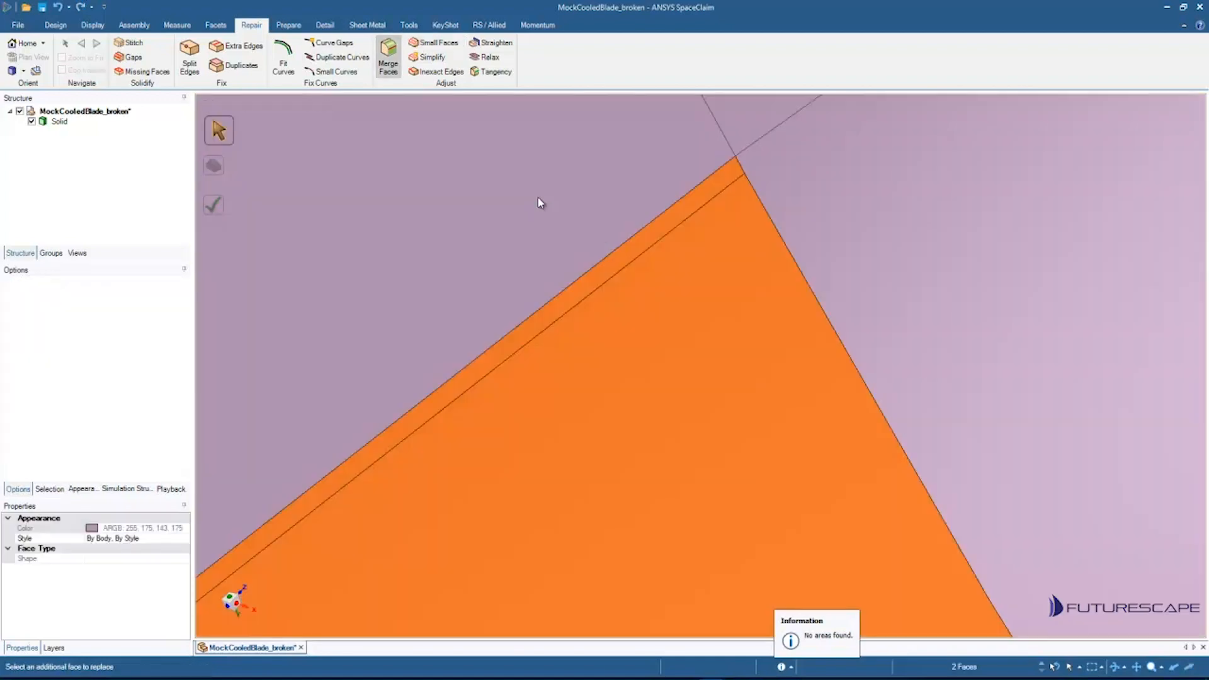
pyautogui.click(538, 198)
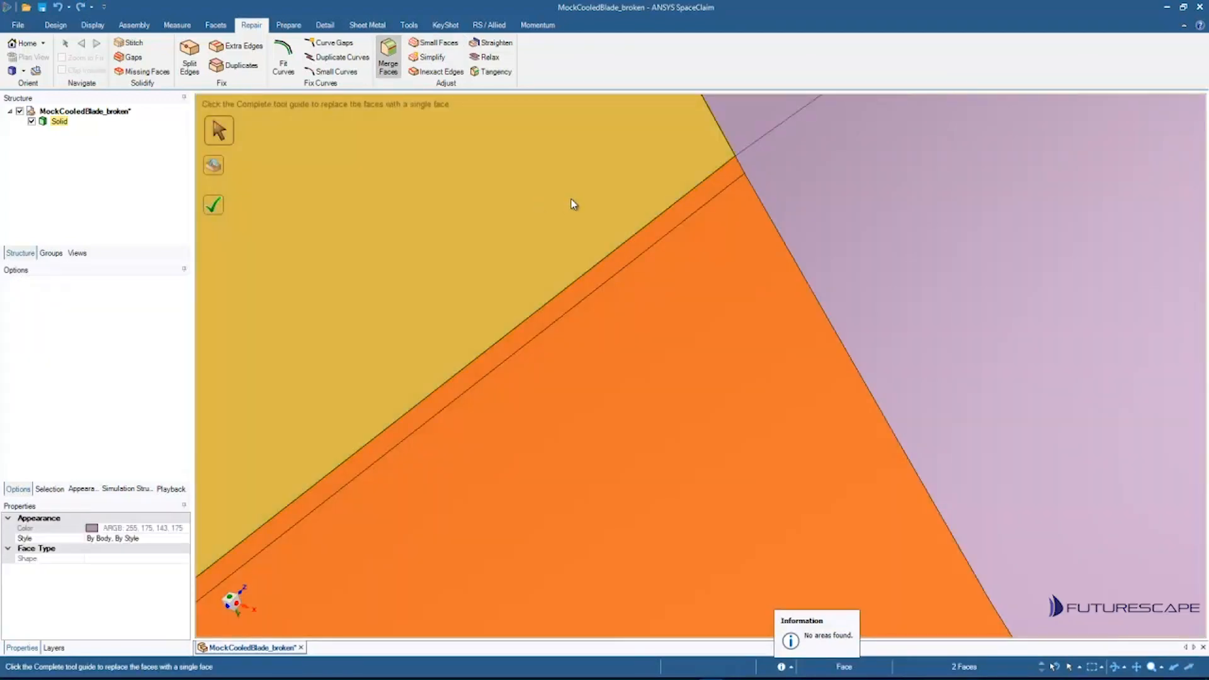
pyautogui.scroll(3, 530, 232)
pyautogui.keyDown('ctrl'); pyautogui.moveTo(529, 232); pyautogui.dragTo(493, 62, button='middle'); pyautogui.keyUp('ctrl')
pyautogui.keyDown('shift'); pyautogui.moveTo(473, 264); pyautogui.dragTo(497, 264, button='middle'); pyautogui.keyUp('shift')
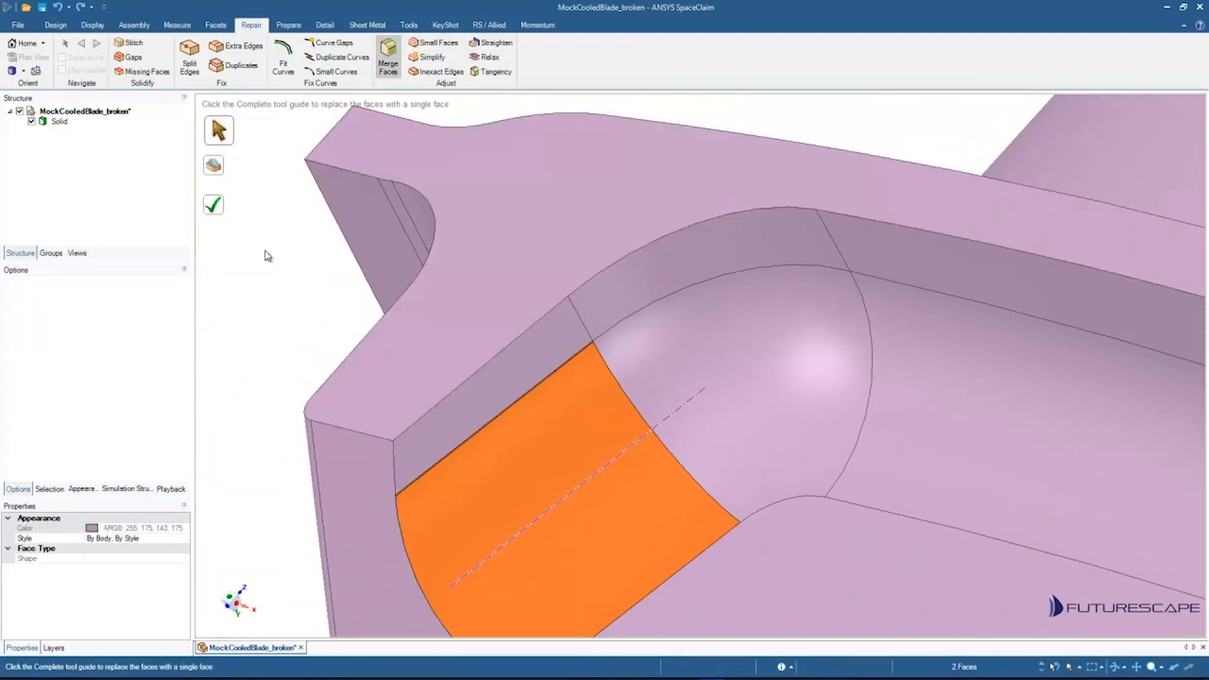
pyautogui.click(267, 255)
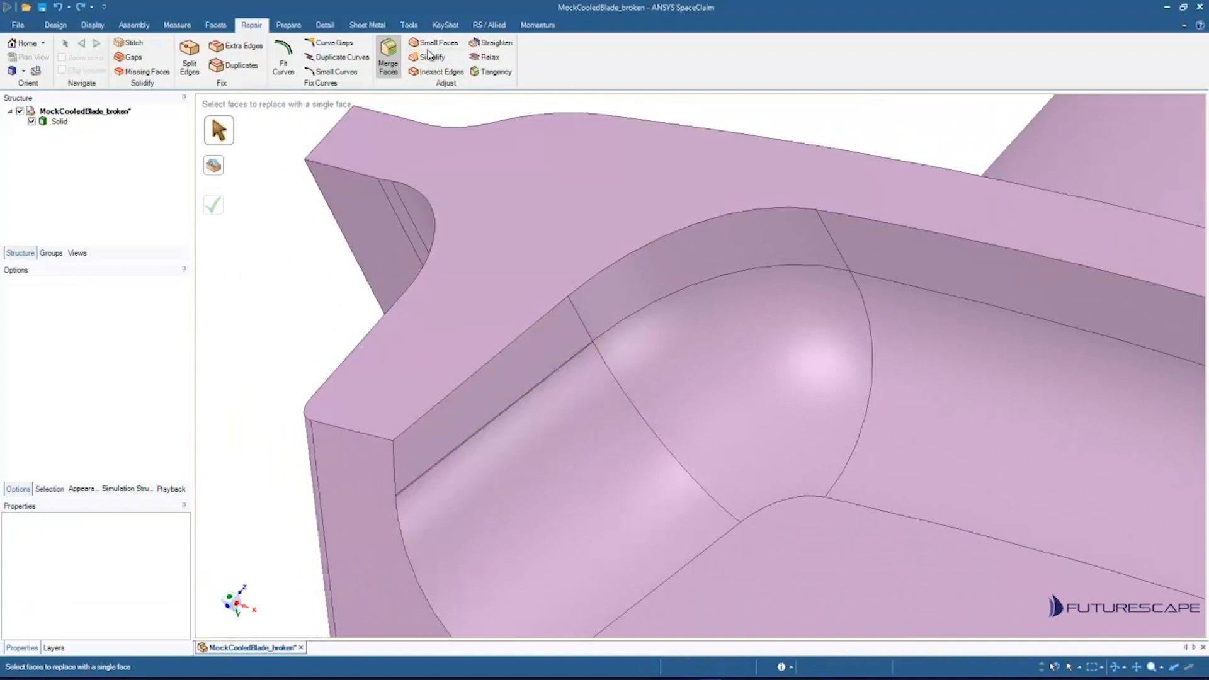
# Step: Rerun the Small Faces check and zoom in on the sliver strip along the pocket wall
pyautogui.click(426, 47)
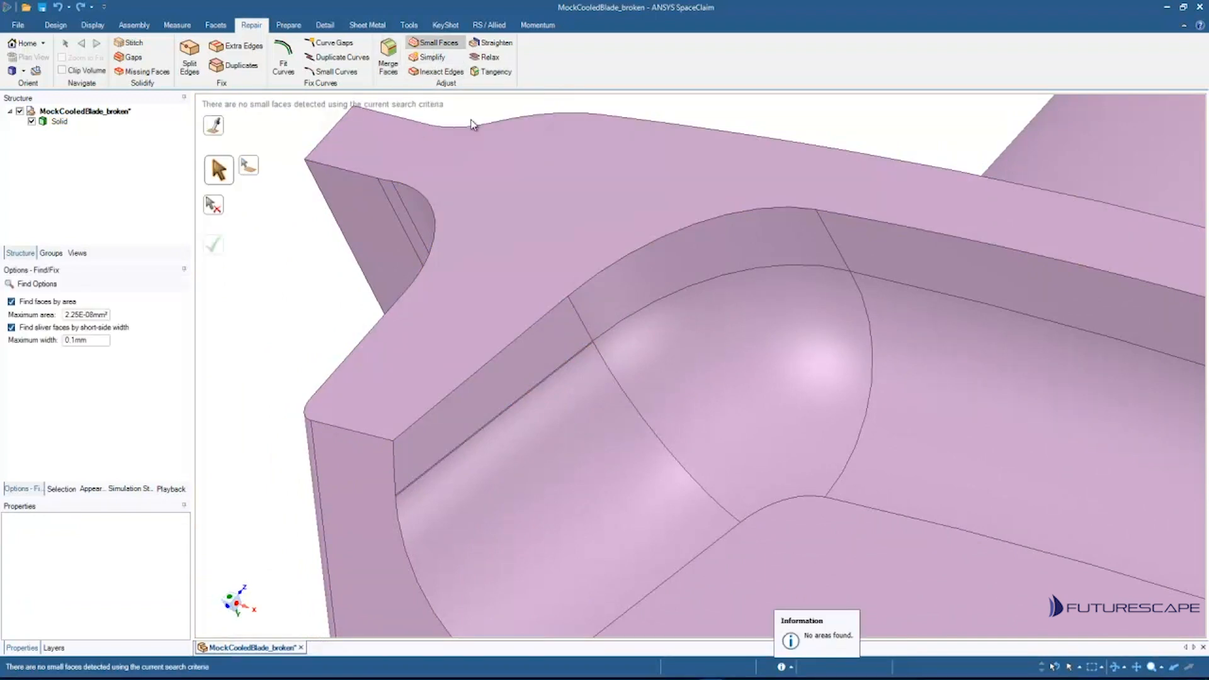
pyautogui.keyDown('ctrl'); pyautogui.moveTo(621, 394); pyautogui.dragTo(761, 438, button='middle'); pyautogui.keyUp('ctrl')
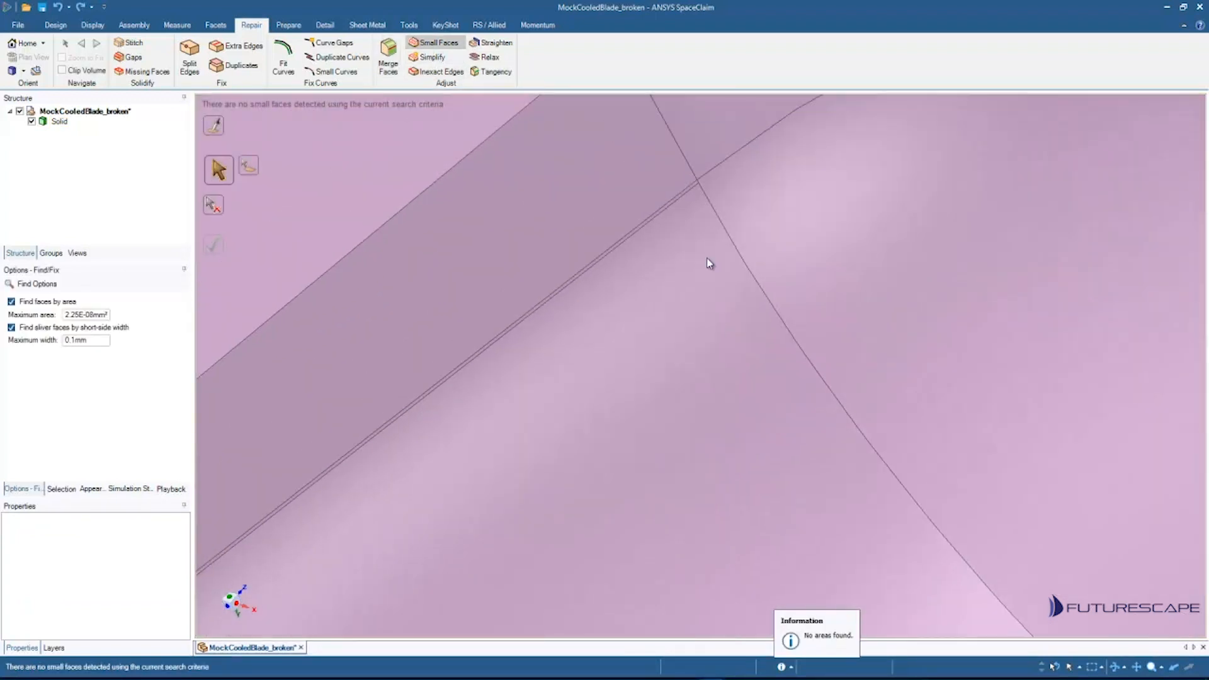
pyautogui.keyDown('ctrl'); pyautogui.moveTo(706, 259); pyautogui.dragTo(671, 400, button='middle'); pyautogui.keyUp('ctrl')
pyautogui.keyDown('shift'); pyautogui.moveTo(611, 232); pyautogui.dragTo(615, 513, button='middle'); pyautogui.keyUp('shift')
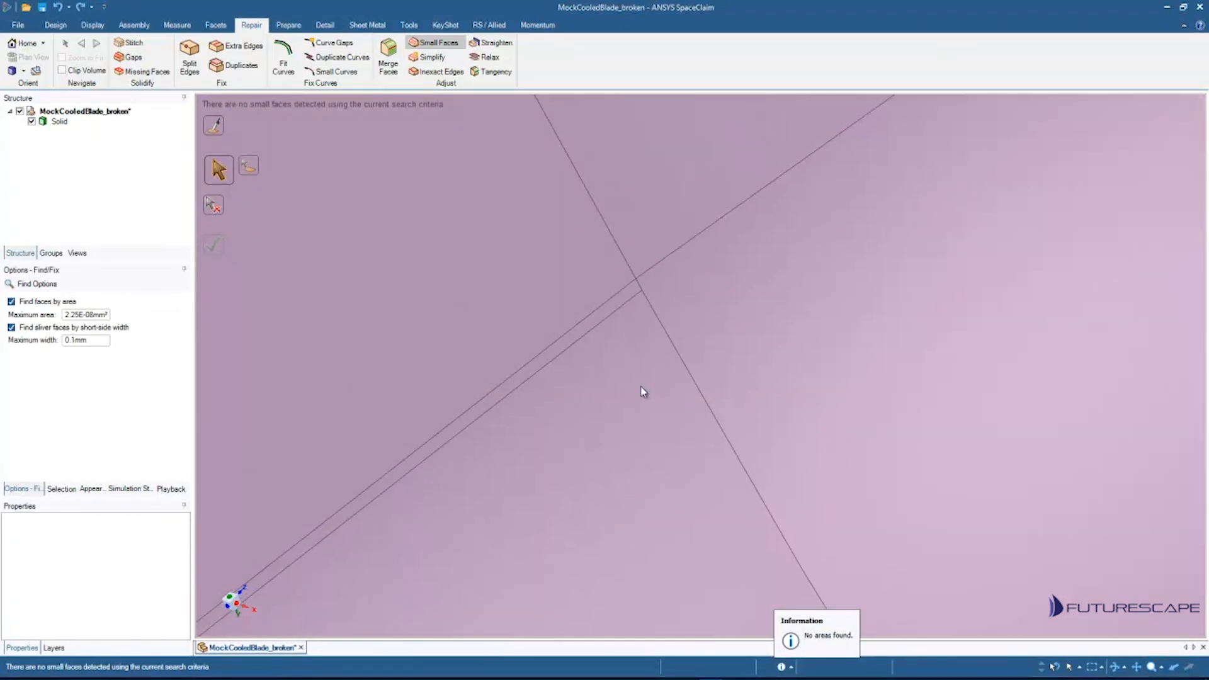
# Step: Select the pocket wall face and the adjacent sliver face and merge them into a single face
pyautogui.press('Escape')
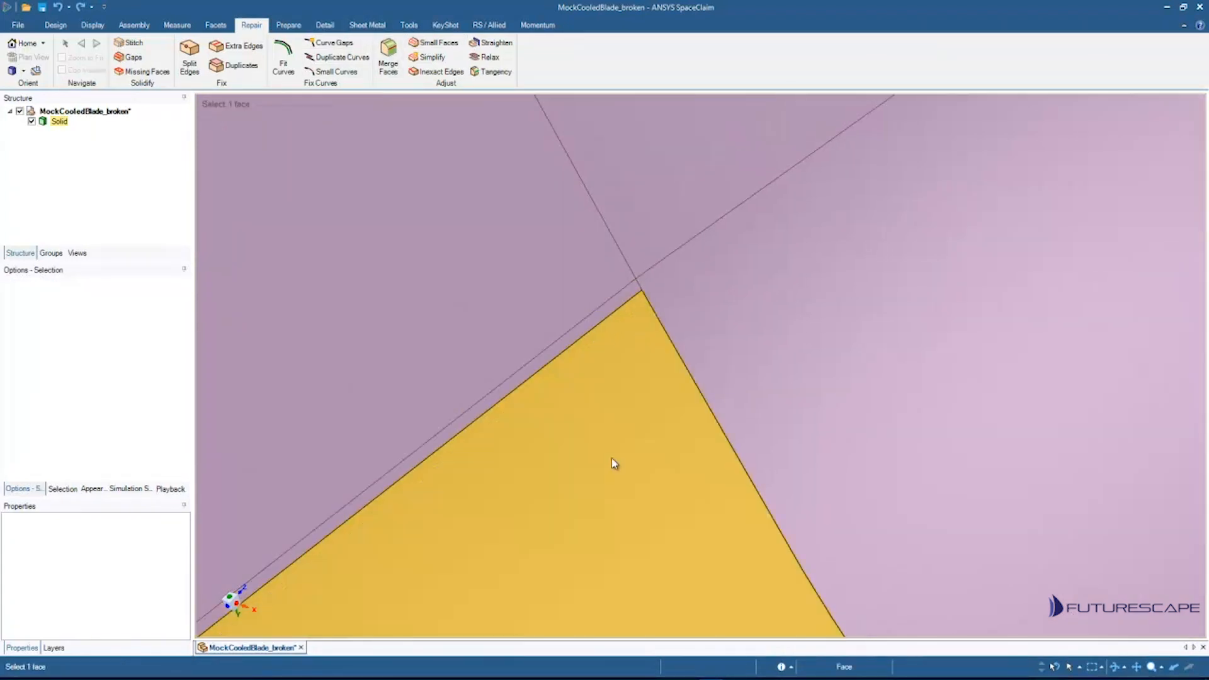
pyautogui.click(610, 458)
pyautogui.keyDown('ctrl'); pyautogui.moveTo(617, 315); pyautogui.dragTo(603, 385, button='middle'); pyautogui.keyUp('ctrl')
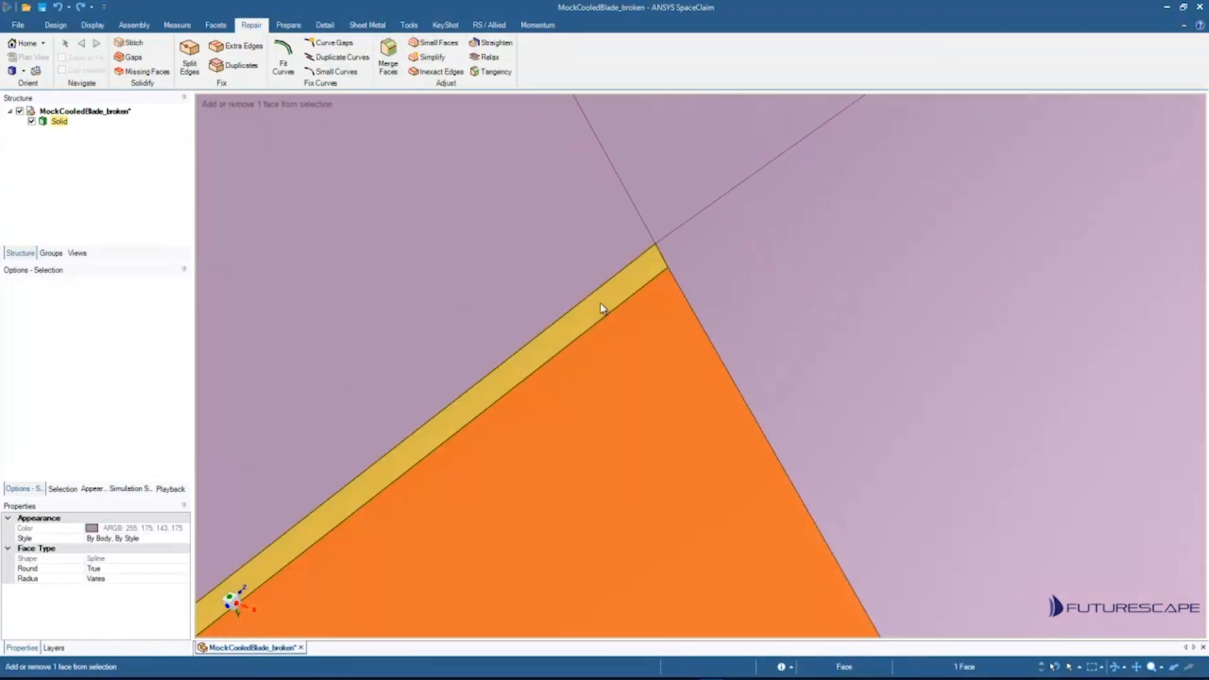
pyautogui.keyDown('ctrl'); pyautogui.click(604, 307); pyautogui.keyUp('ctrl')
pyautogui.click(390, 58)
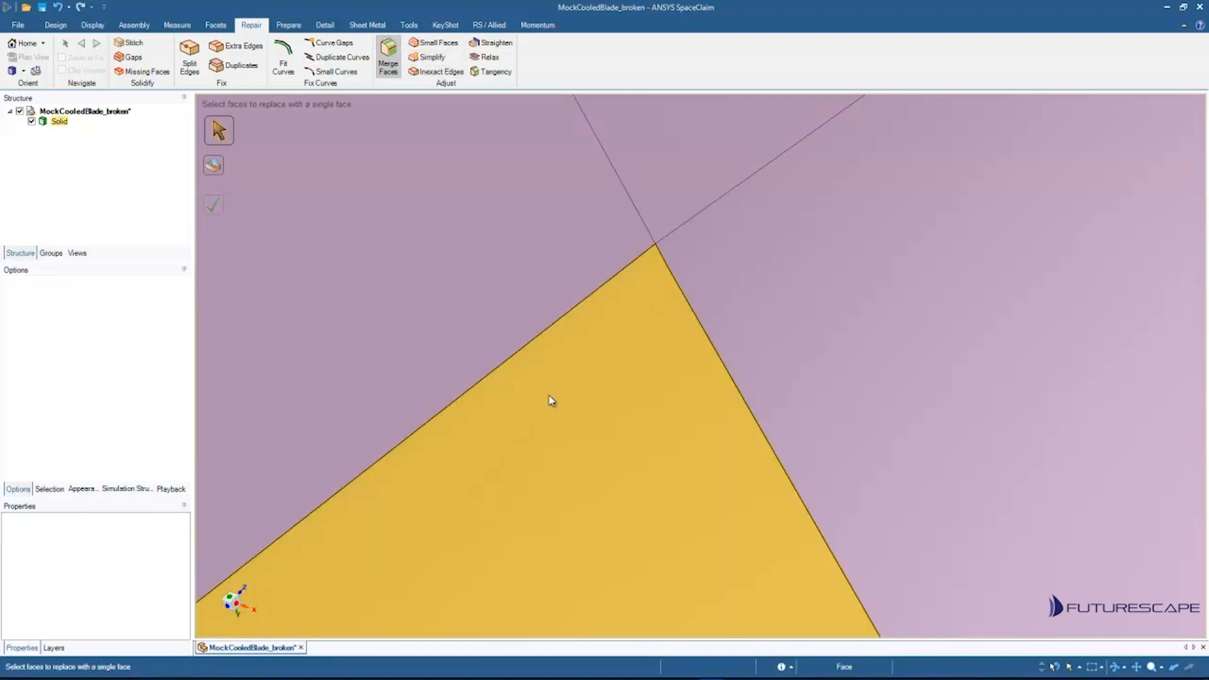
pyautogui.click(548, 393)
# Step: Orbit around the blade to inspect the root, platform and tip of the repaired model
pyautogui.scroll(-5, 548, 383)
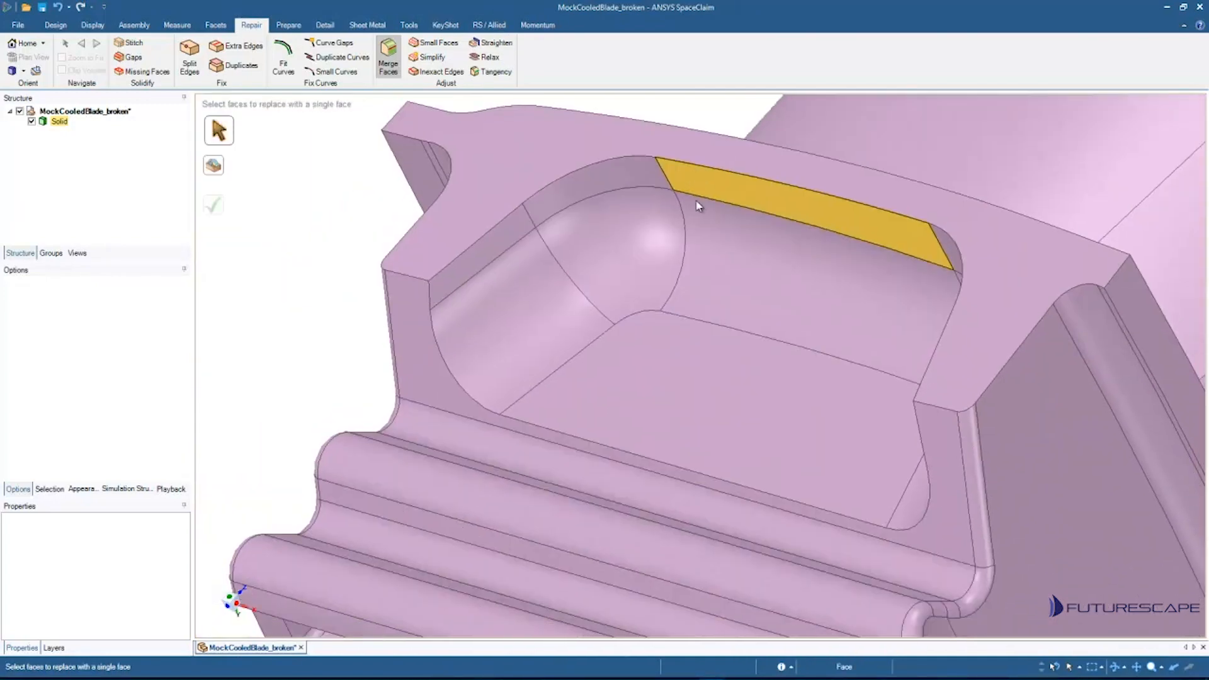
pyautogui.scroll(-5, 699, 202)
pyautogui.keyDown('shift'); pyautogui.moveTo(707, 174); pyautogui.dragTo(578, 265, button='middle'); pyautogui.keyUp('shift')
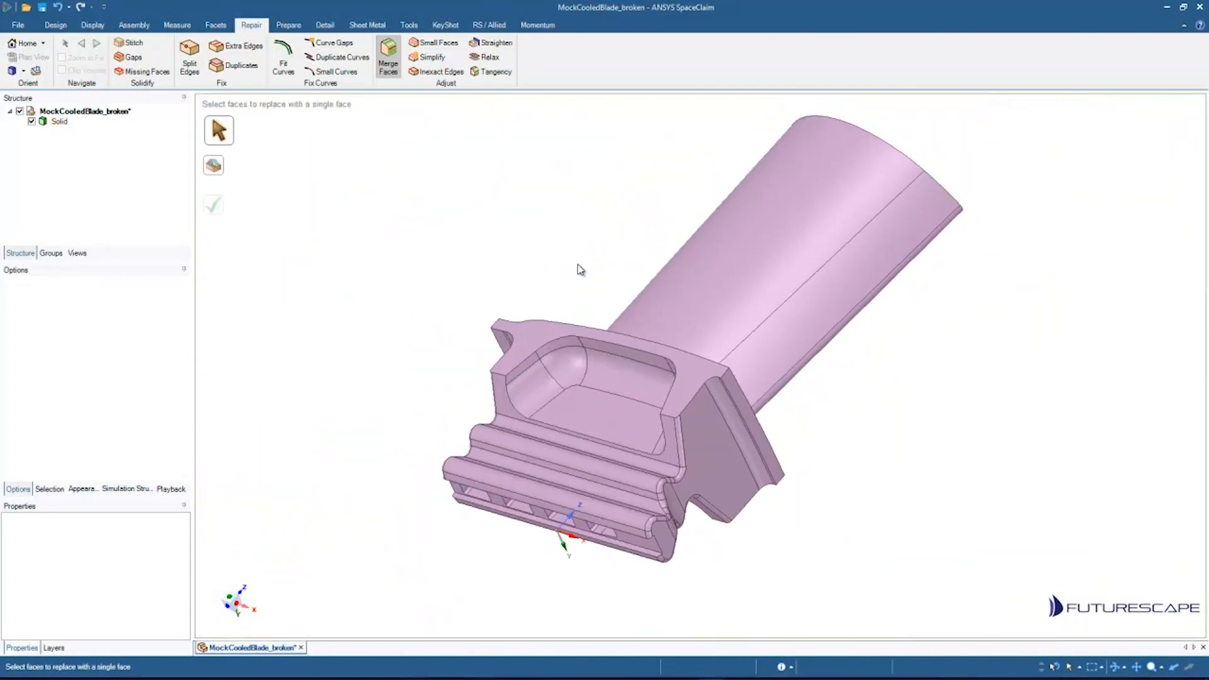
pyautogui.moveTo(790, 231); pyautogui.dragTo(410, 183, button='middle')
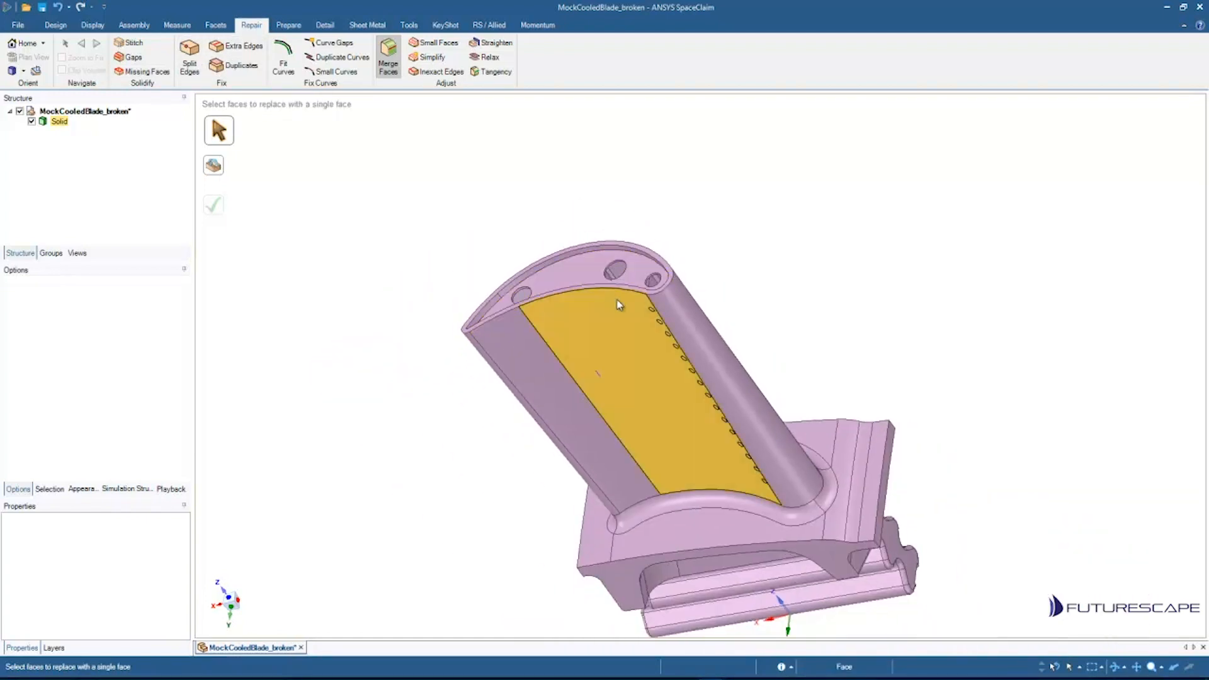
pyautogui.moveTo(617, 305); pyautogui.dragTo(864, 565, button='middle')
pyautogui.click(893, 485)
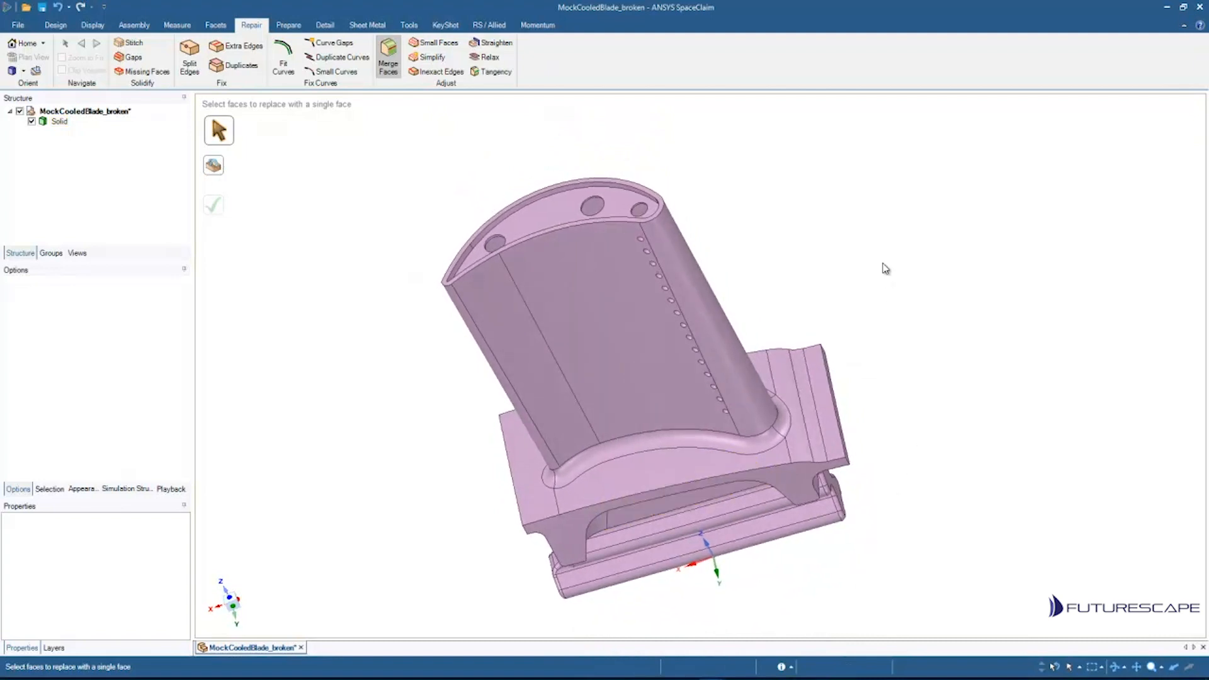
pyautogui.moveTo(858, 216)
pyautogui.mouseDown(button='middle')
pyautogui.moveTo(766, 211)
pyautogui.moveTo(769, 245)
pyautogui.moveTo(680, 240)
pyautogui.moveTo(836, 186)
pyautogui.moveTo(856, 208)
pyautogui.moveTo(823, 197)
pyautogui.mouseUp(button='middle')
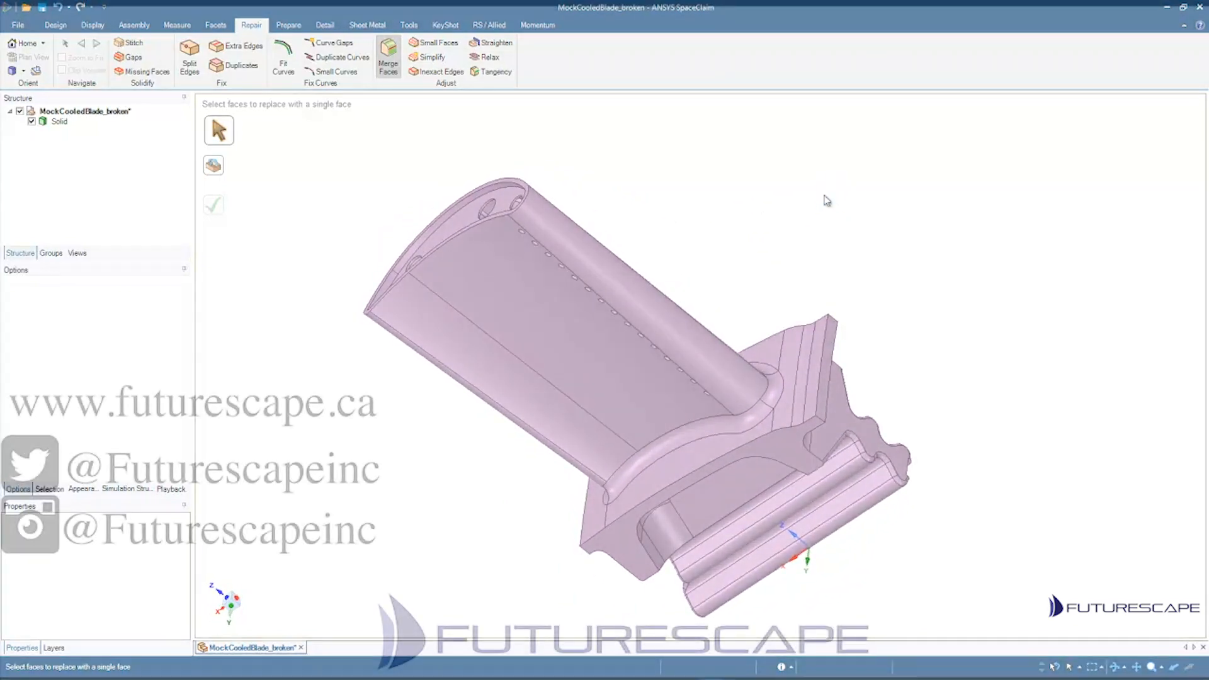